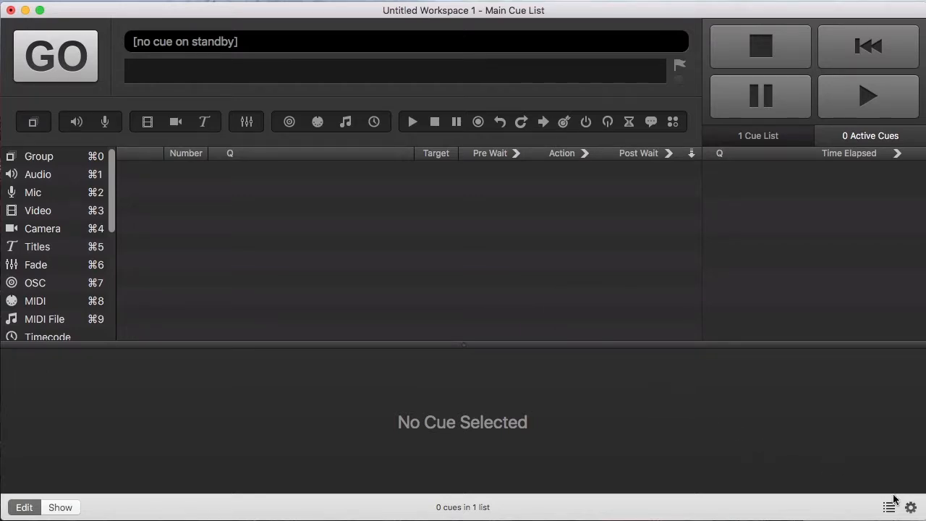
# Assign the Scarlett 2i4 USB interface to Audio Patch 2 in the workspace's audio settings.
pyautogui.click(910, 508)
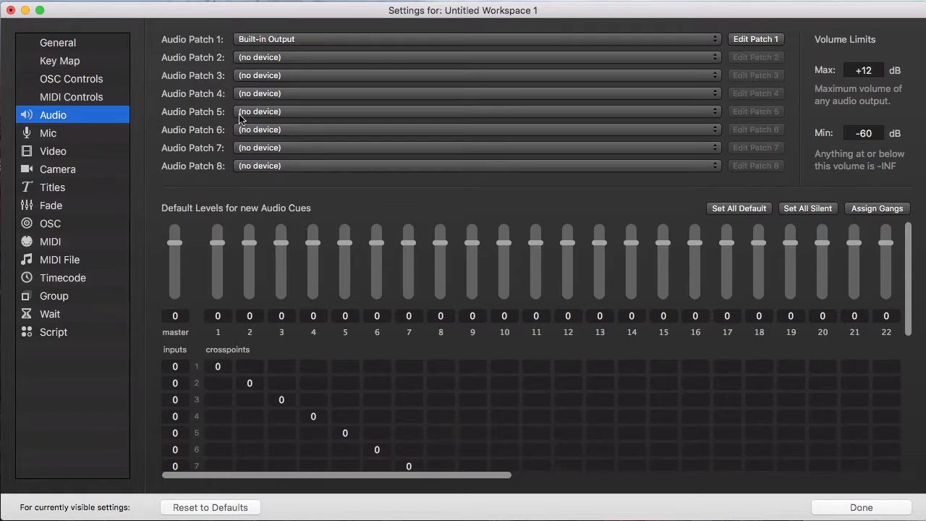
pyautogui.click(288, 57)
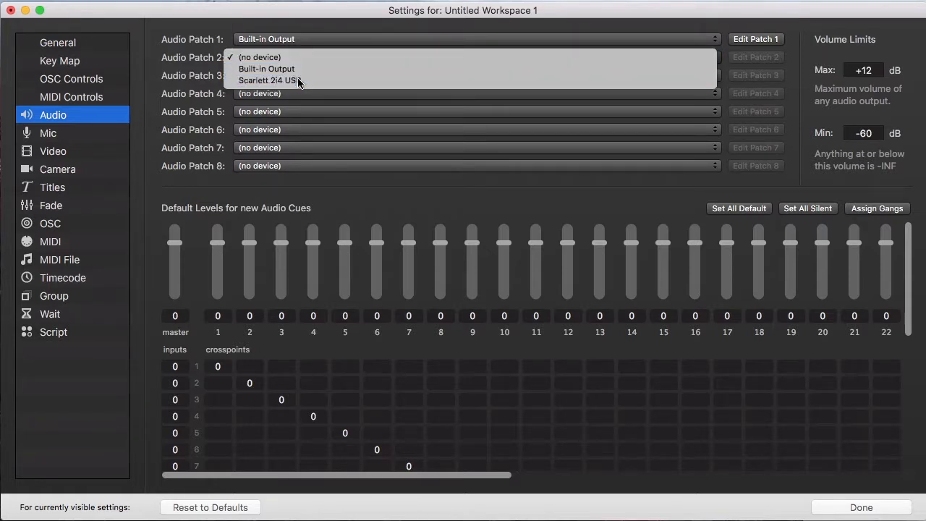
pyautogui.click(298, 80)
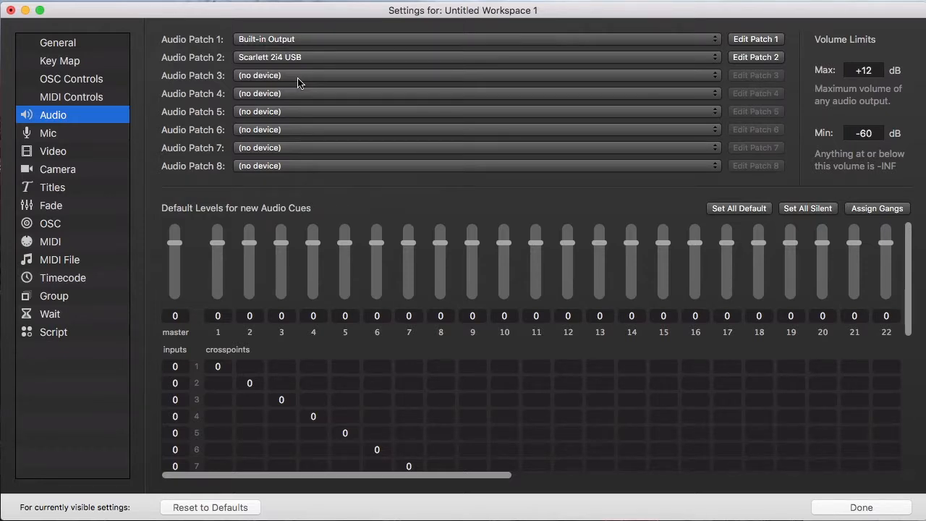
pyautogui.click(872, 507)
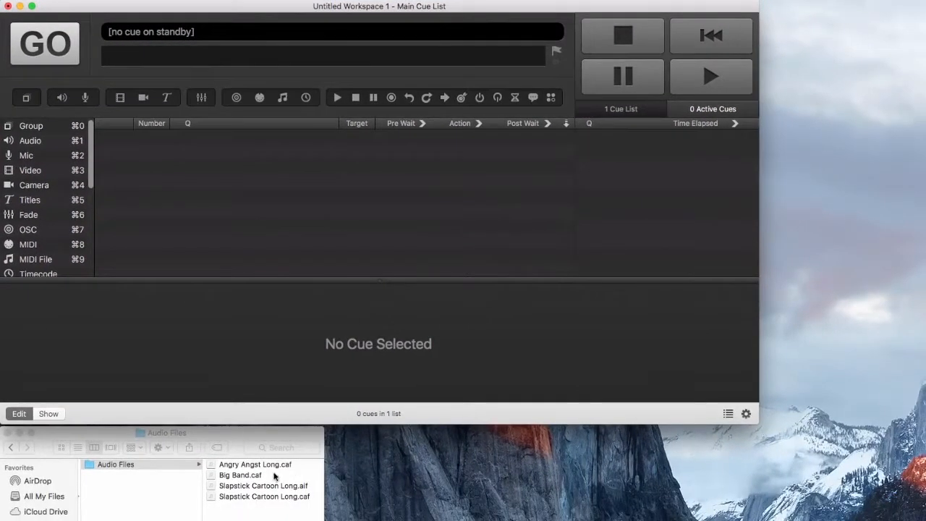
# Add Slapstick Cartoon Long.aif to the cue list and set its audio output patch to 2 - Scarlett 2i4 USB.
pyautogui.moveTo(265, 486); pyautogui.dragTo(296, 241)
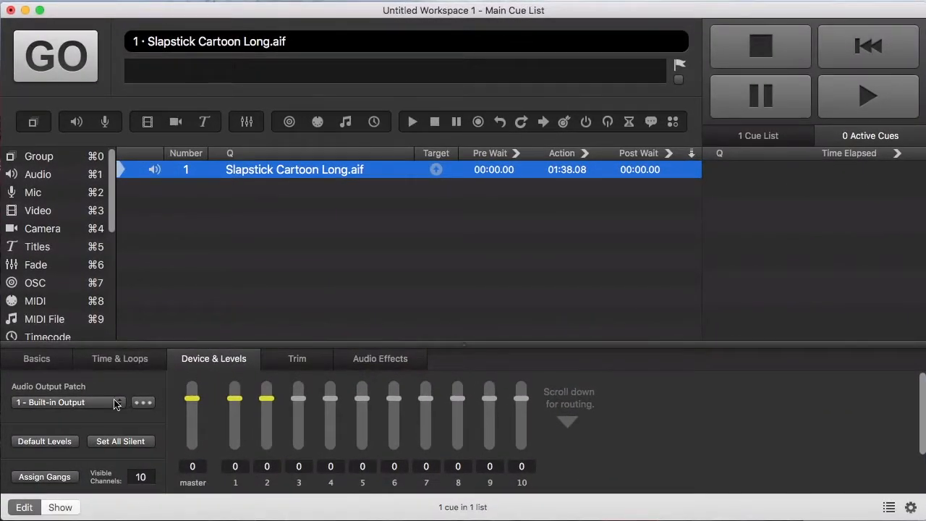
pyautogui.click(114, 404)
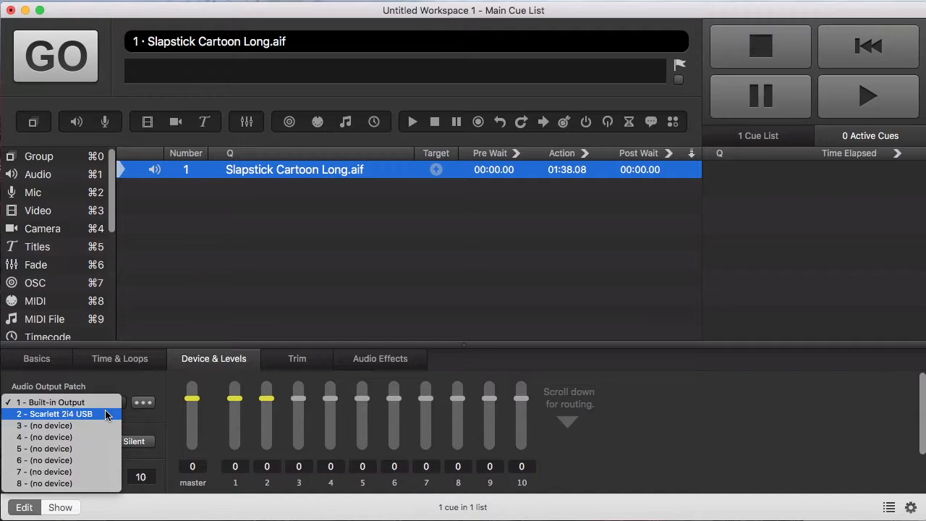
pyautogui.click(106, 414)
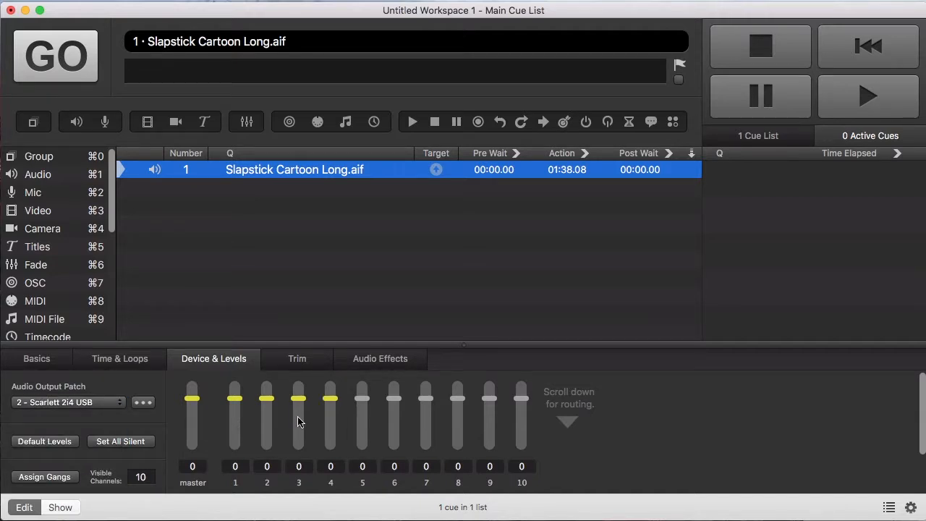
# Switch the cue's audio output patch to 1 - Built-in Output and back to 2 - Scarlett 2i4 USB to compare them.
pyautogui.click(106, 407)
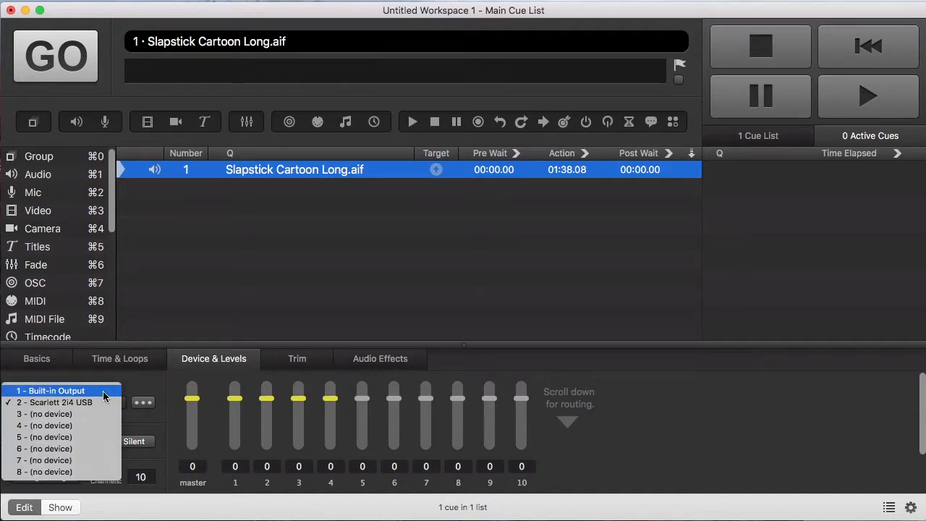
pyautogui.click(103, 394)
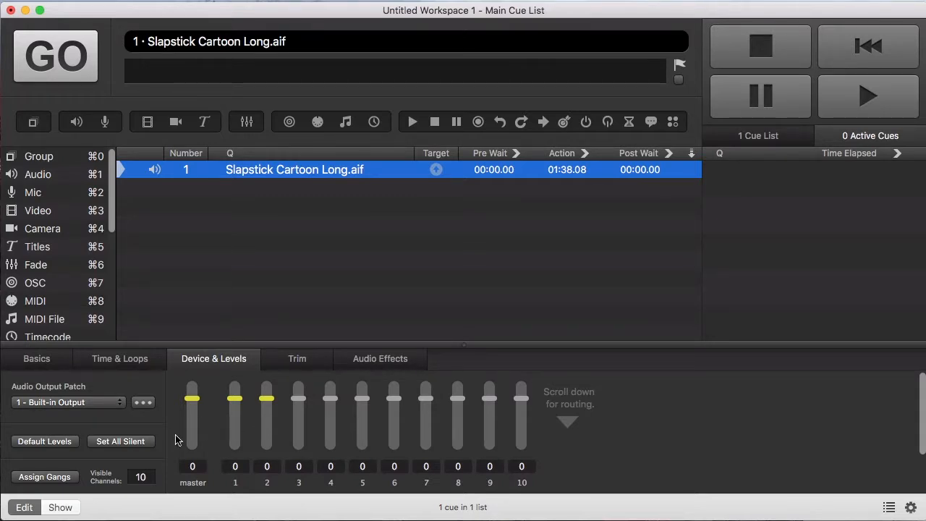
pyautogui.click(96, 405)
pyautogui.click(95, 413)
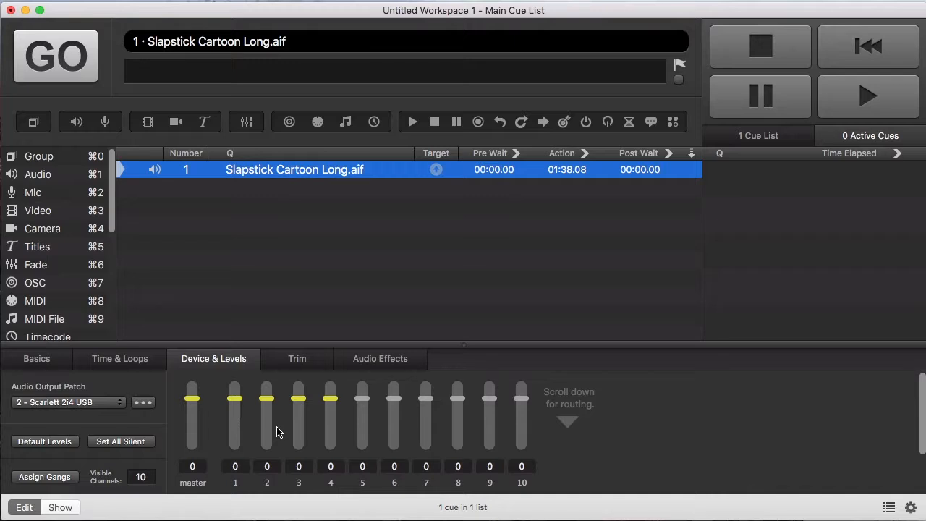
# Examine the output faders and the full crosspoint matrix of the default levels for new audio cues in the workspace settings.
pyautogui.click(912, 507)
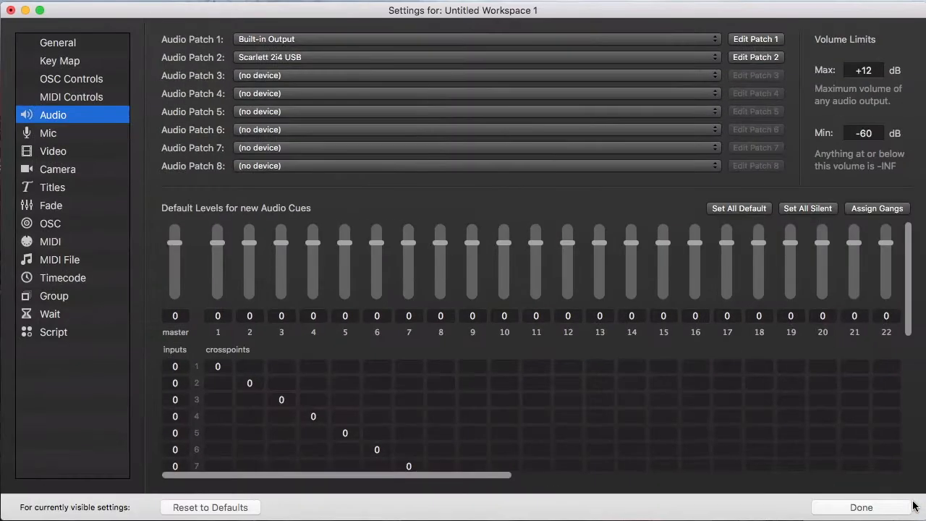
pyautogui.scroll(-2, 740, 384)
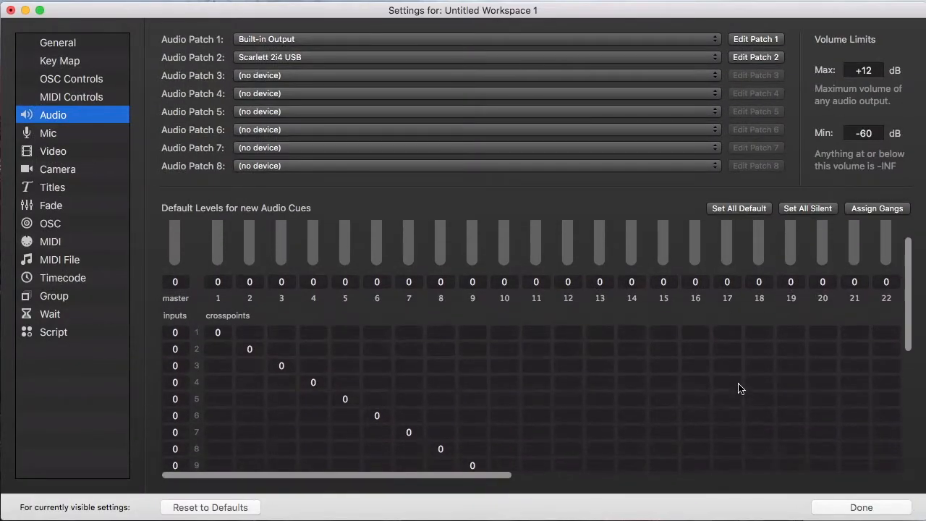
pyautogui.scroll(2, 739, 384)
pyautogui.hscroll(-1, 738, 383)
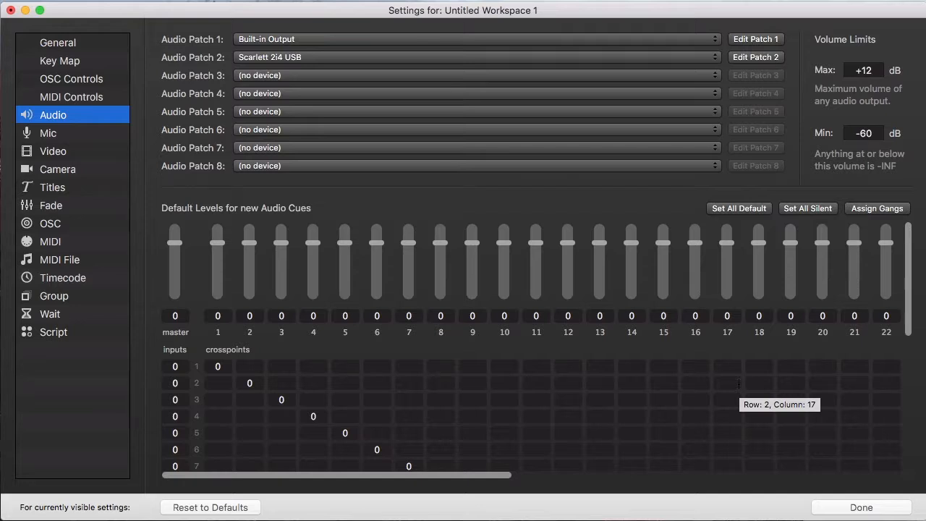
pyautogui.hscroll(10, 739, 384)
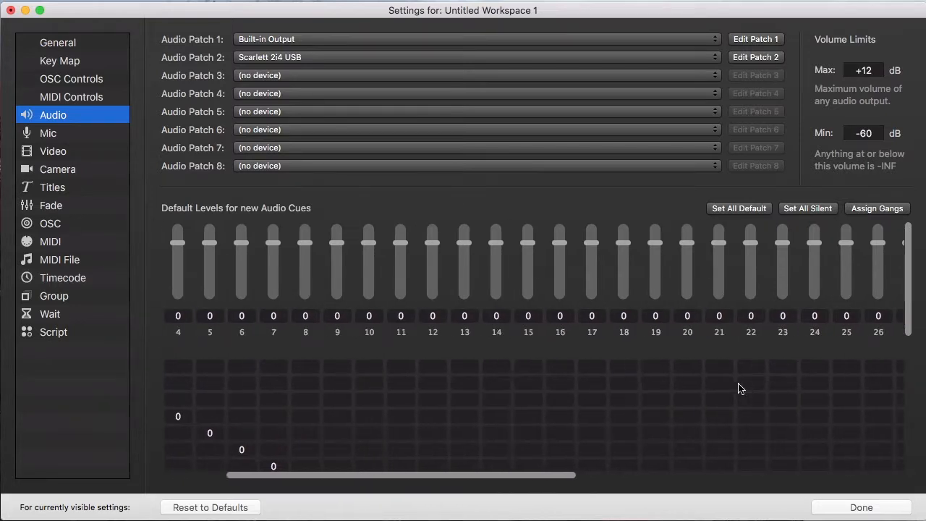
pyautogui.hscroll(10, 739, 388)
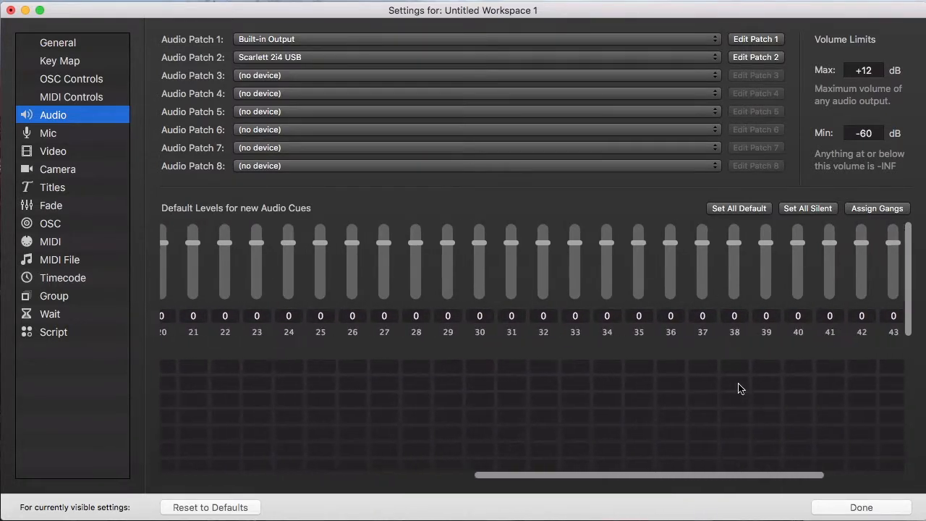
pyautogui.hscroll(-15, 739, 389)
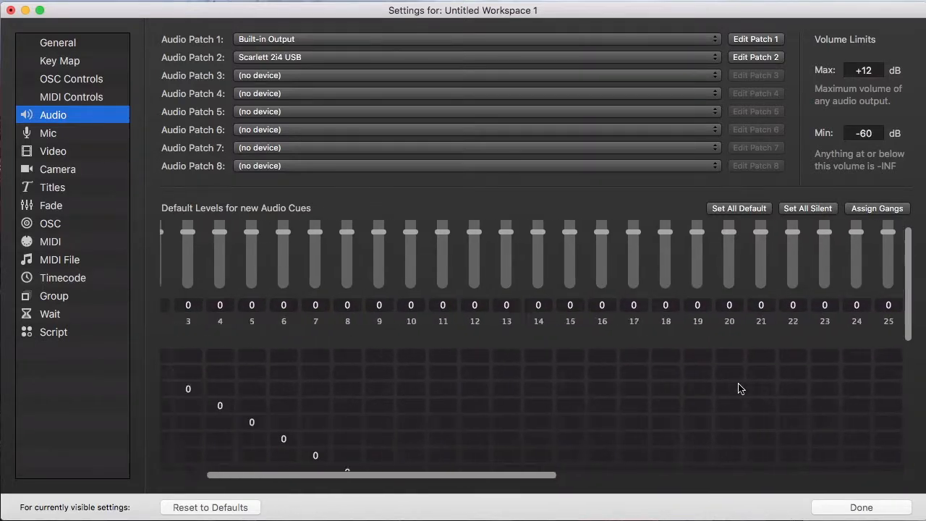
pyautogui.scroll(-3, 739, 389)
pyautogui.scroll(-6, 739, 389)
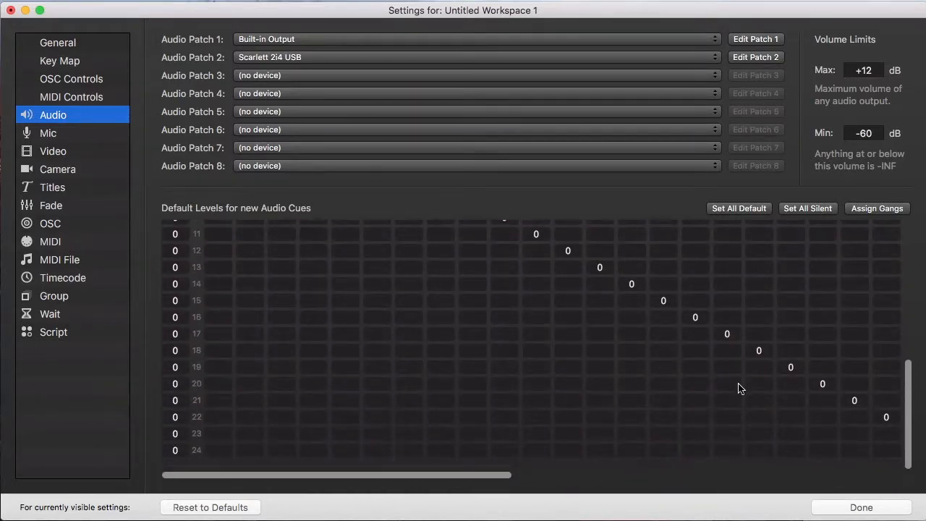
pyautogui.scroll(9, 739, 388)
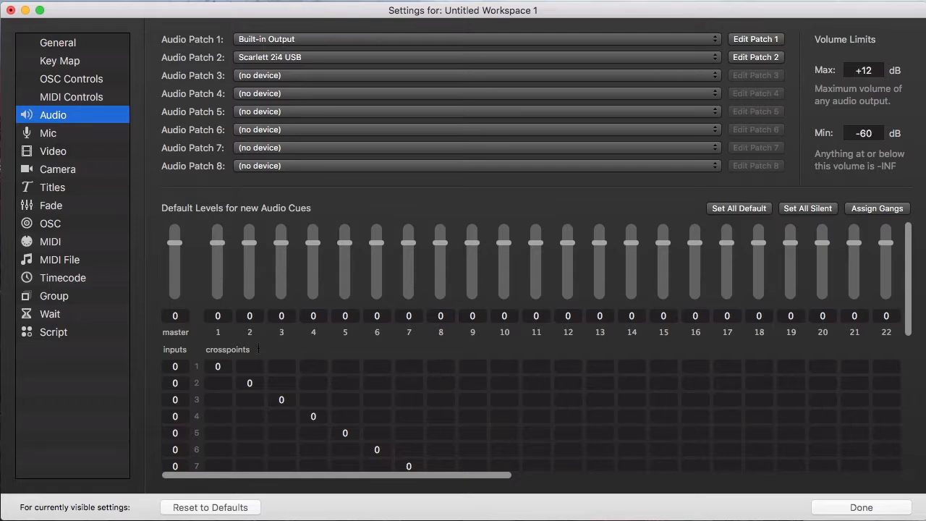
# Set the default crosspoints from input 1 to output 3 and from input 2 to output 4 to 0.
pyautogui.click(281, 366)
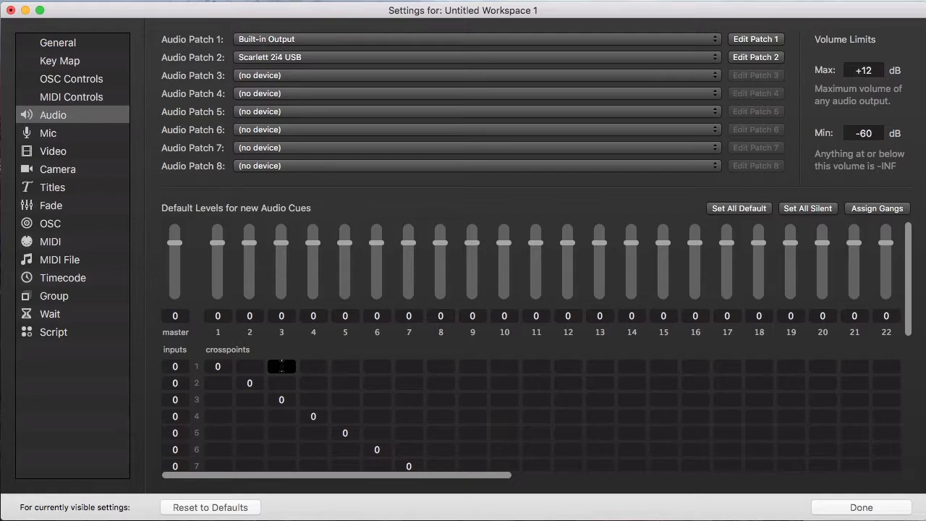
pyautogui.write('0')
pyautogui.click(313, 382)
pyautogui.write('0')
pyautogui.press('Return')
# Clear the default crosspoints from input 3 to output 3 and from input 4 to output 4.
pyautogui.click(293, 400)
pyautogui.press('BackSpace')
pyautogui.click(313, 416)
pyautogui.press('BackSpace')
pyautogui.click(339, 418)
# Set the default crosspoints from input 1 to output 3 and from input 2 to output 4 to -10.
pyautogui.doubleClick(283, 369)
pyautogui.write('-10')
pyautogui.press('Return')
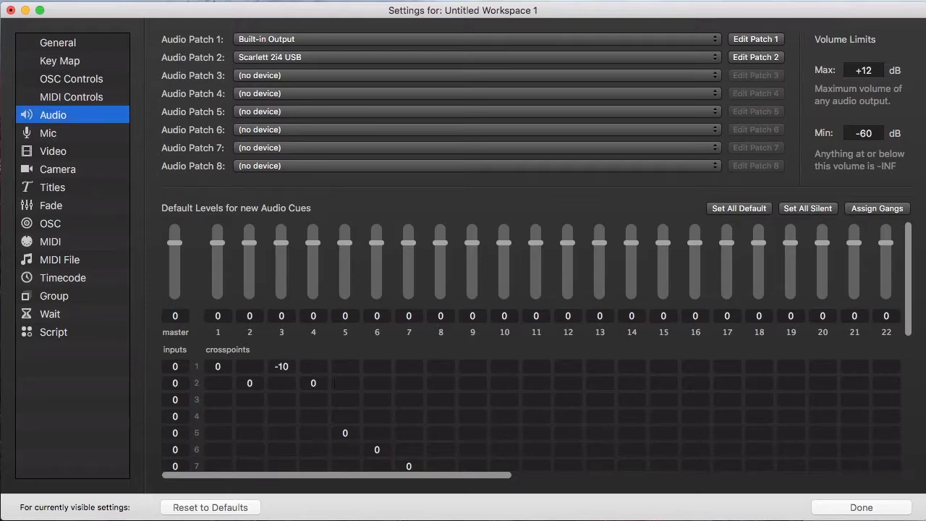
pyautogui.doubleClick(325, 384)
pyautogui.press('Return')
# Gang the default levels of outputs 1 and 2 as "a" and outputs 3 and 4 as "b".
pyautogui.click(862, 210)
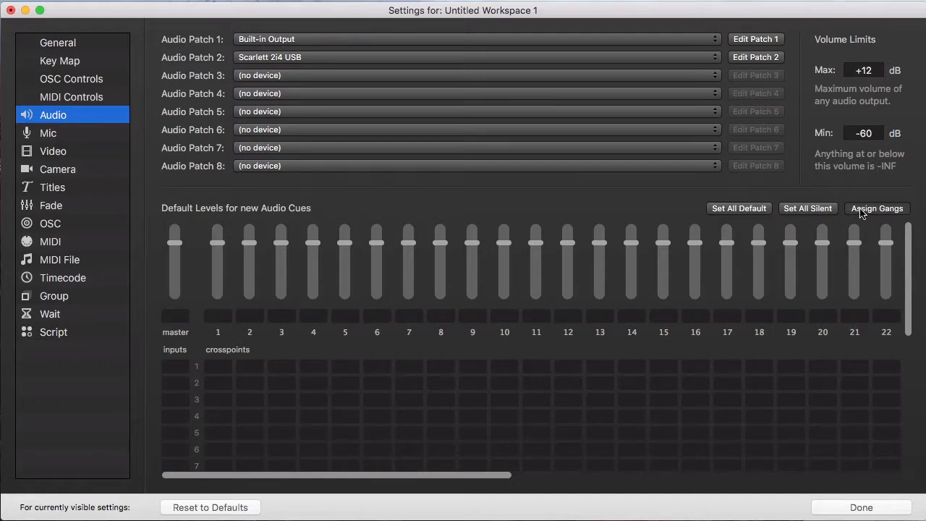
pyautogui.click(231, 316)
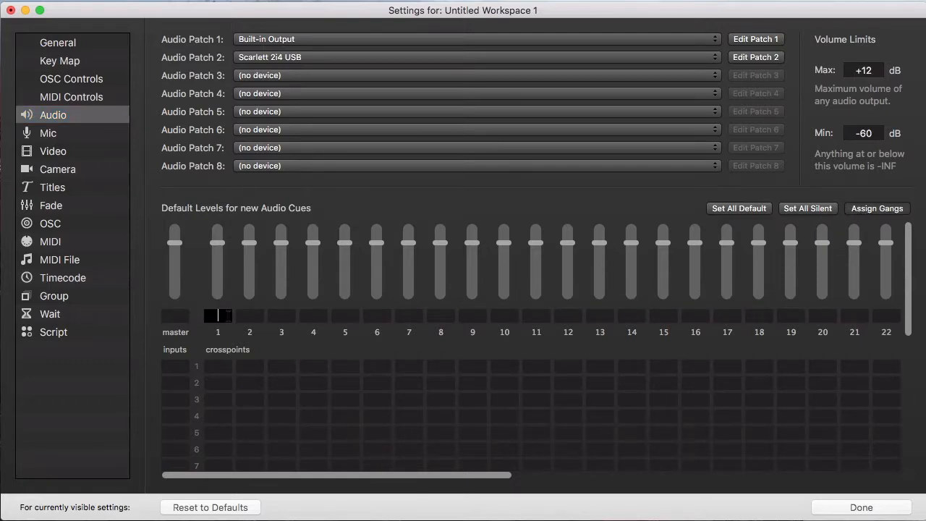
pyautogui.press('Tab')
pyautogui.write('a')
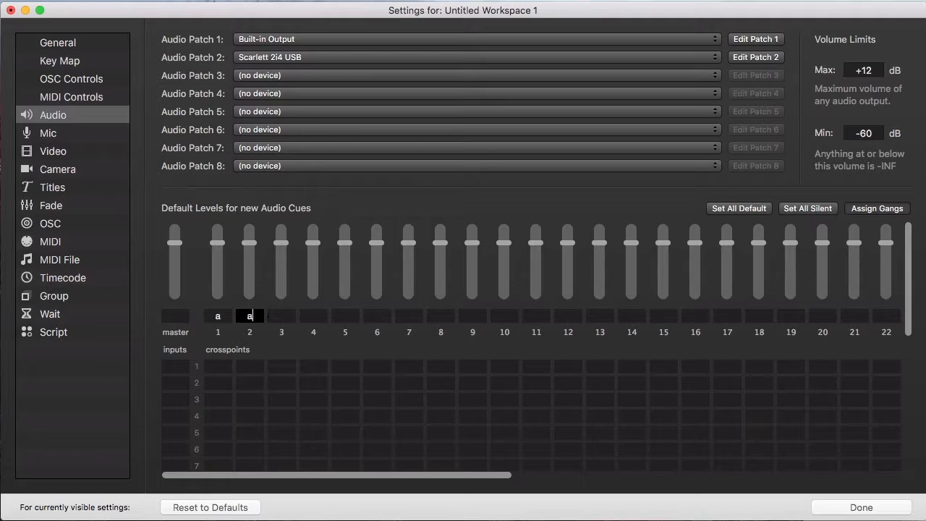
pyautogui.press('Tab')
pyautogui.write('b')
pyautogui.press('Tab')
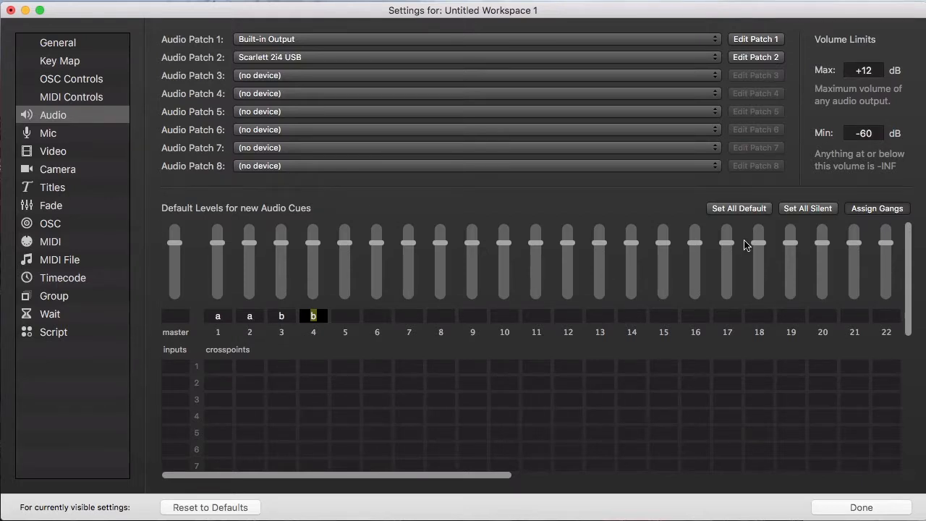
pyautogui.click(874, 211)
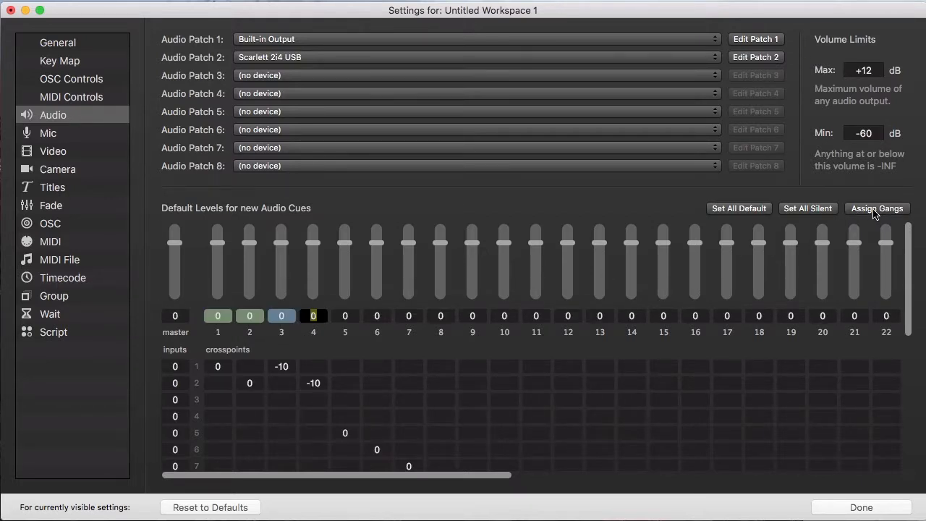
# Test the gangs by lowering outputs 1–2 to about -8.9 and outputs 3–4 to about -3, and reset both pairs to 0.
pyautogui.press('Tab')
pyautogui.moveTo(251, 244); pyautogui.dragTo(282, 253)
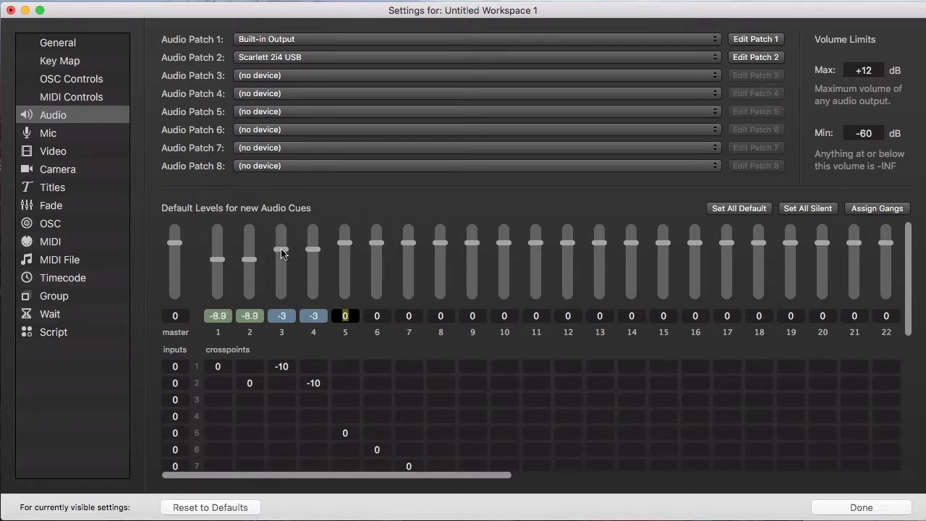
pyautogui.click(220, 316)
pyautogui.write('0')
pyautogui.press('Return')
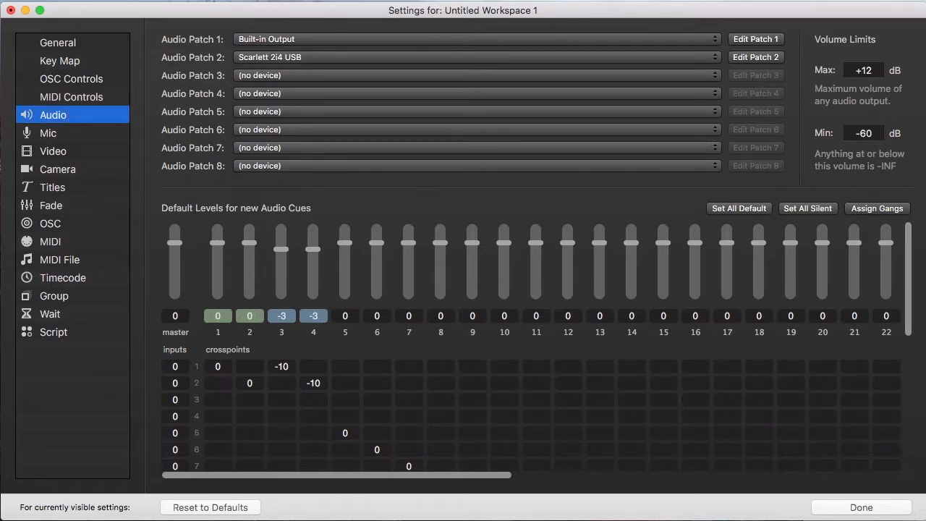
pyautogui.click(280, 317)
pyautogui.write('0')
pyautogui.press('Return')
# Close the settings and add Slapstick Cartoon Long.aif as a second cue with its output patch set to 2 - Scarlett 2i4 USB.
pyautogui.click(867, 506)
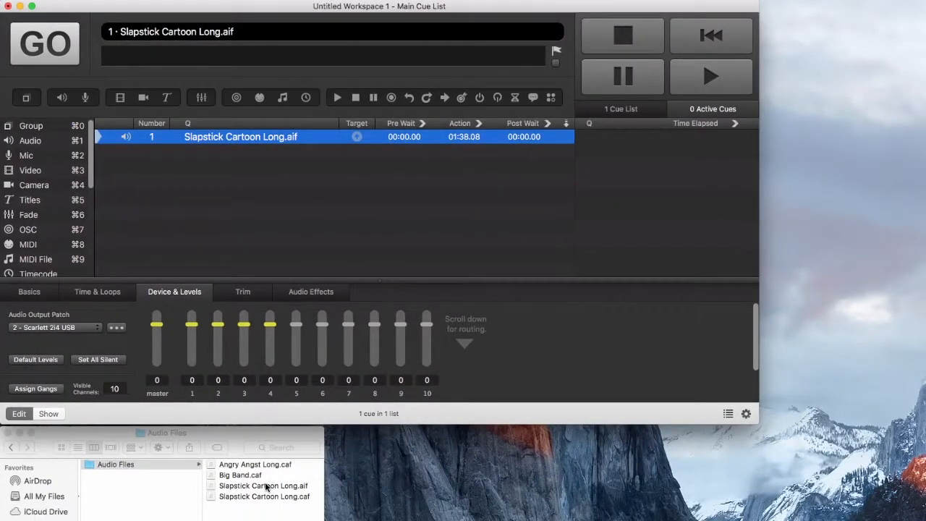
pyautogui.moveTo(266, 486); pyautogui.dragTo(311, 236)
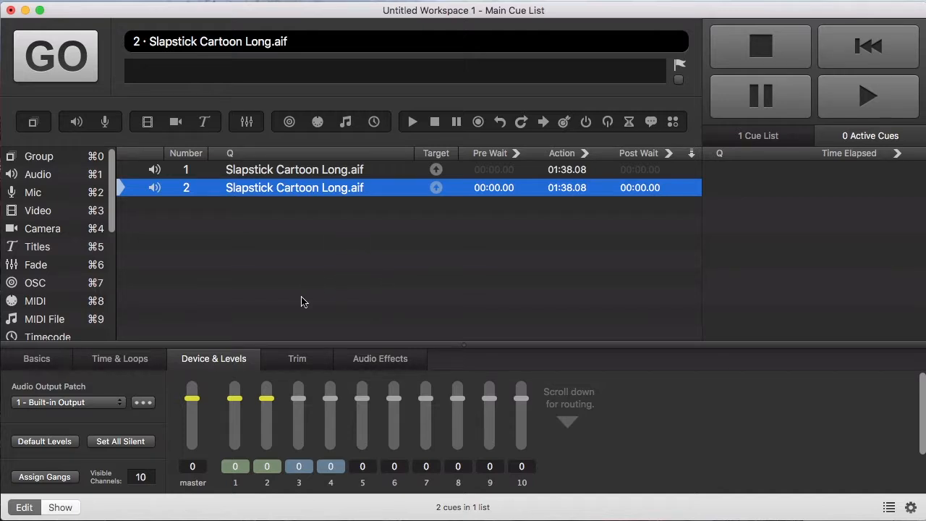
pyautogui.click(114, 405)
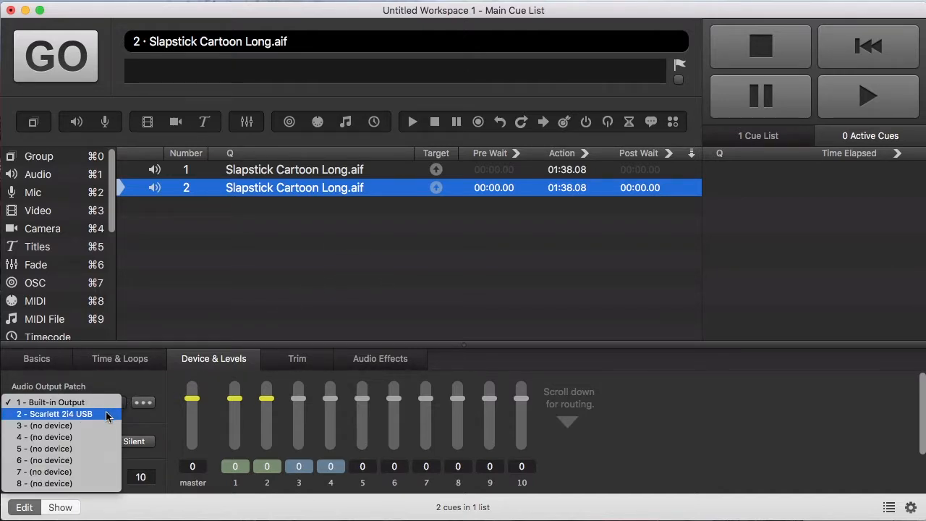
pyautogui.click(107, 414)
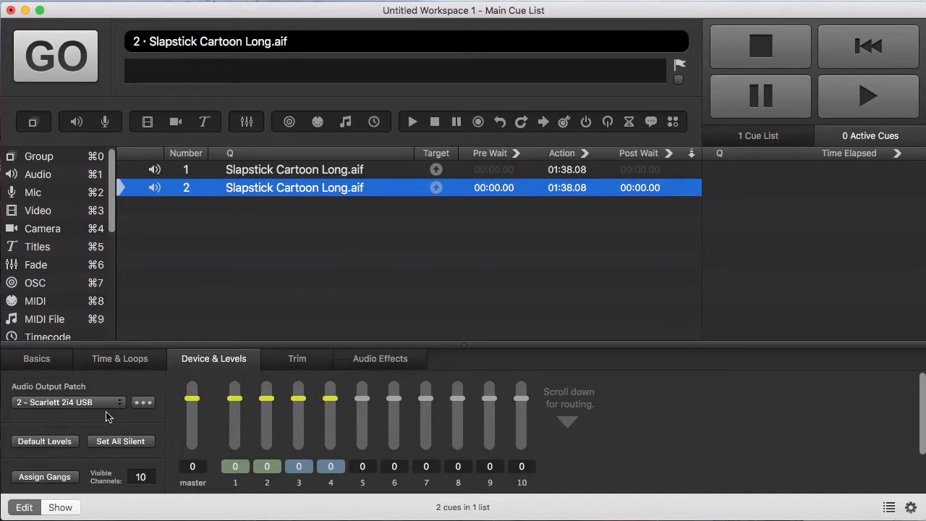
# Play cue 2 and adjust its ganged faders, setting outputs 3–4 to about -1.9 and outputs 1–2 to about +.9.
pyautogui.press('space')
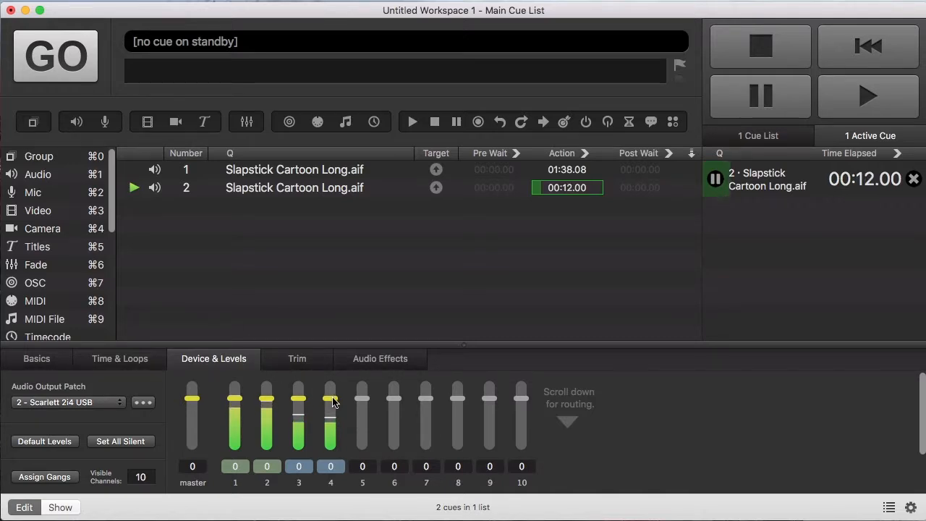
pyautogui.moveTo(332, 403); pyautogui.dragTo(338, 405)
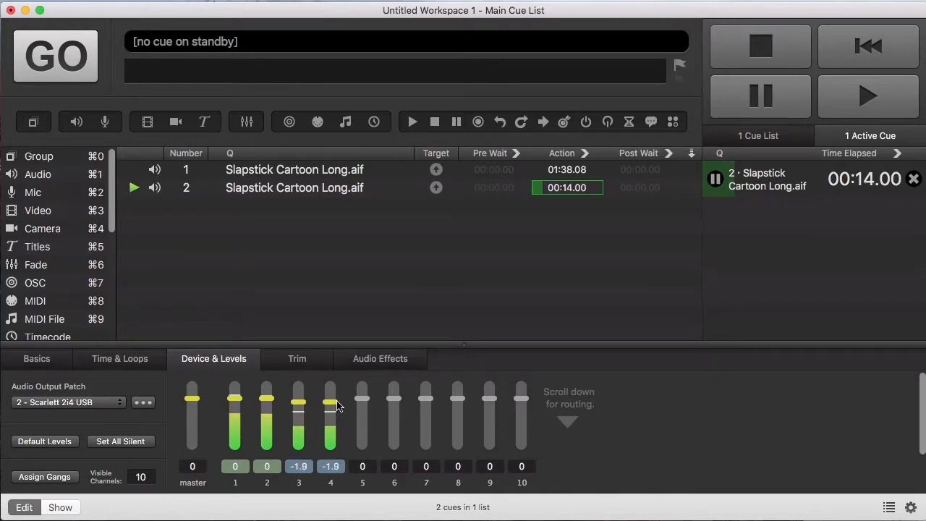
pyautogui.moveTo(273, 410); pyautogui.dragTo(270, 400)
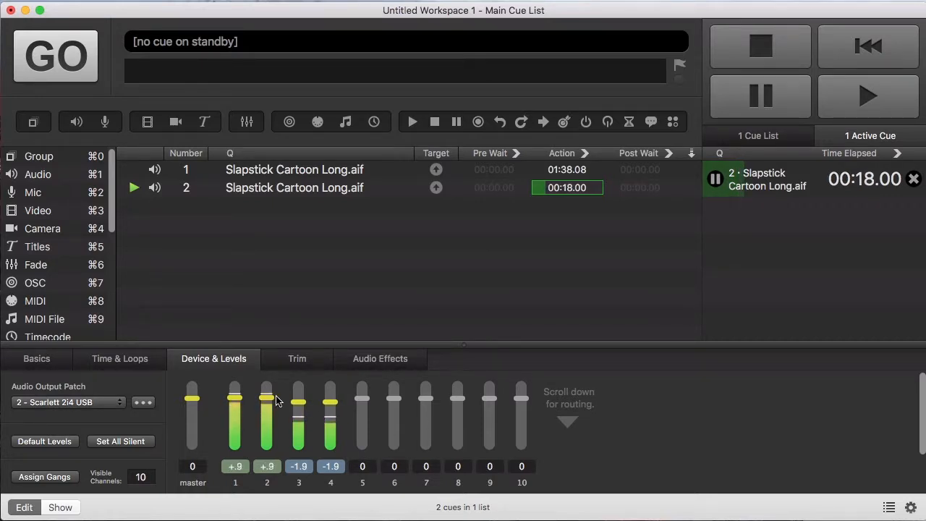
pyautogui.scroll(-3, 572, 424)
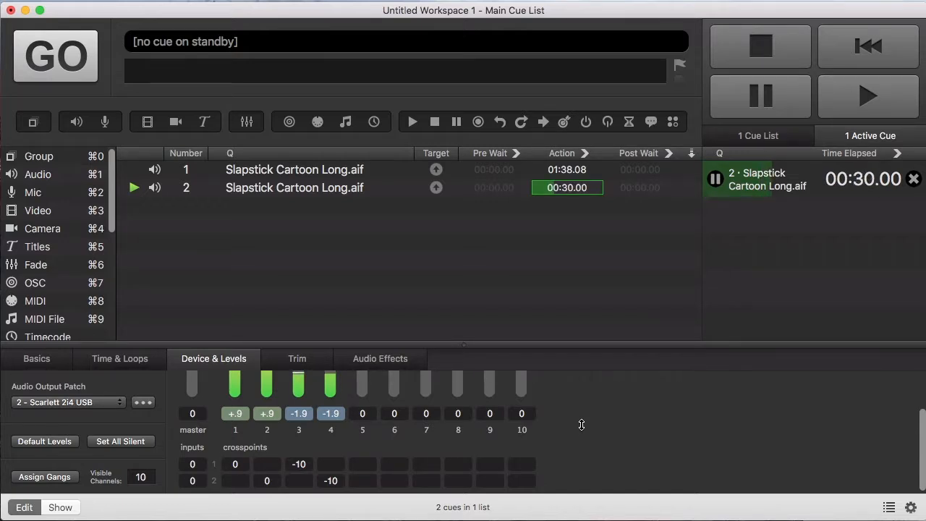
# Stop cue 2 and add Big Band.caf from the Audio Files folder as a third cue.
pyautogui.press('Escape')
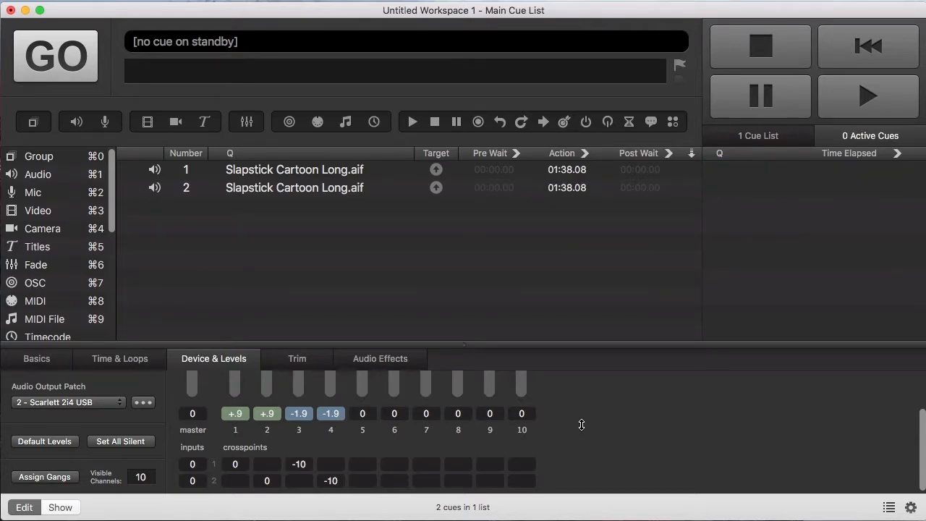
pyautogui.scroll(3, 581, 425)
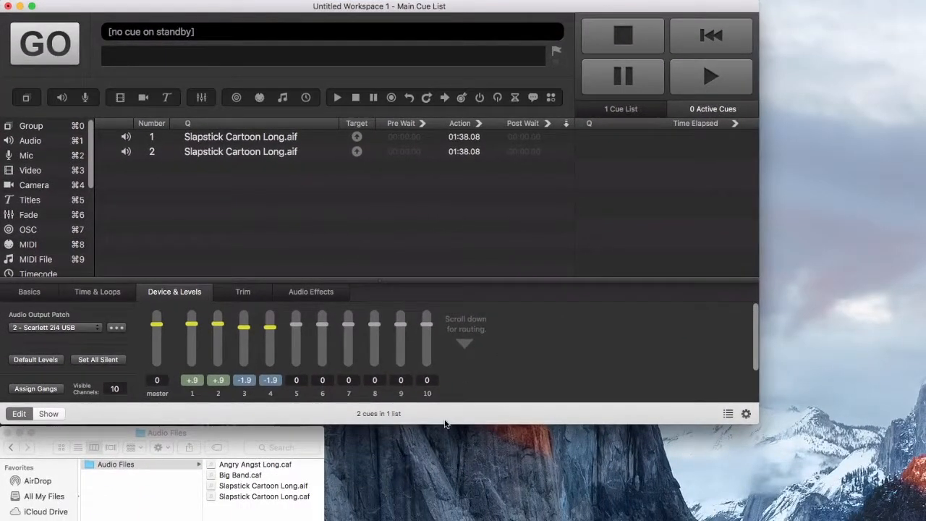
pyautogui.moveTo(259, 476); pyautogui.dragTo(318, 242)
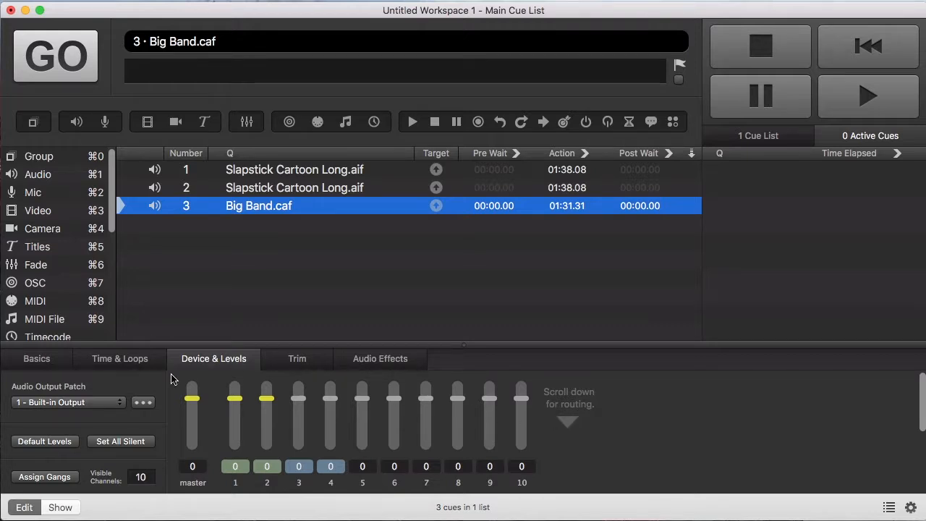
# Enable the integrated fade on Big Band.caf's waveform and shape a falling volume curve with points near 0:10 and 0:46 and a lowered end.
pyautogui.click(136, 364)
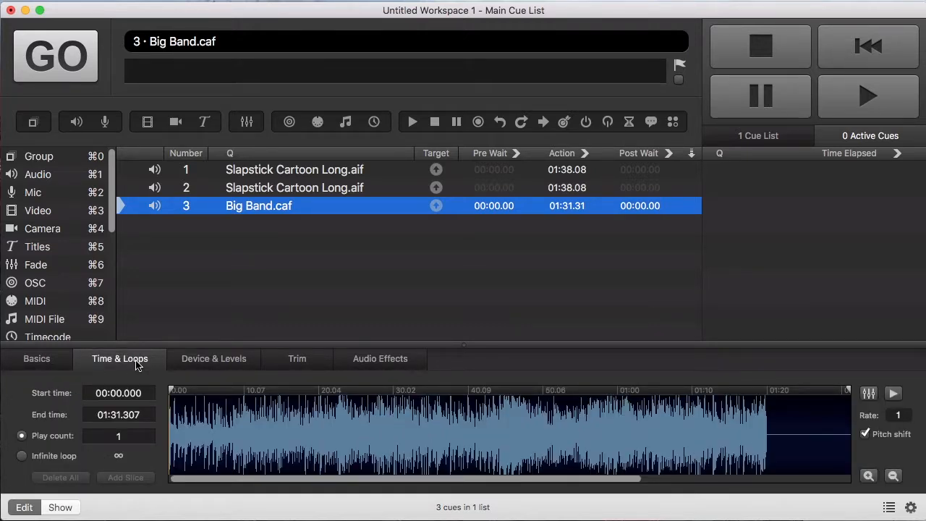
pyautogui.click(869, 393)
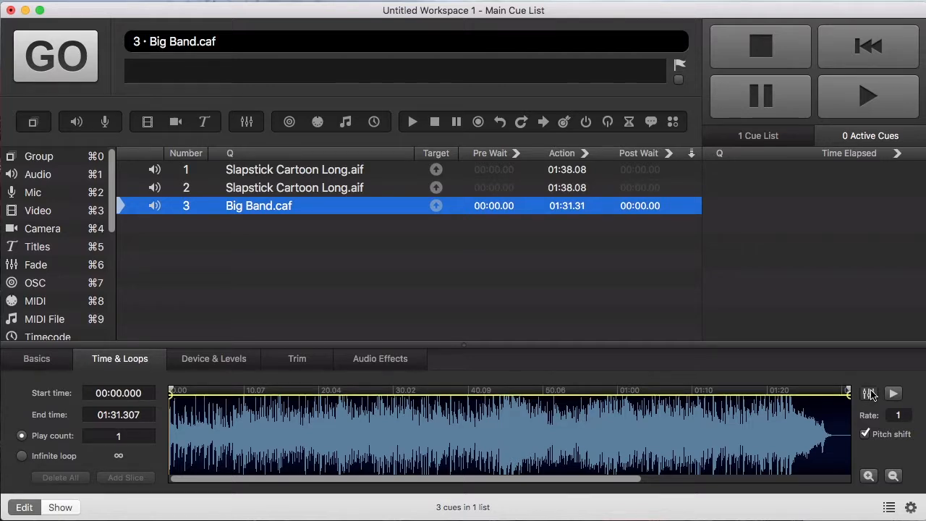
pyautogui.moveTo(228, 391); pyautogui.dragTo(251, 449)
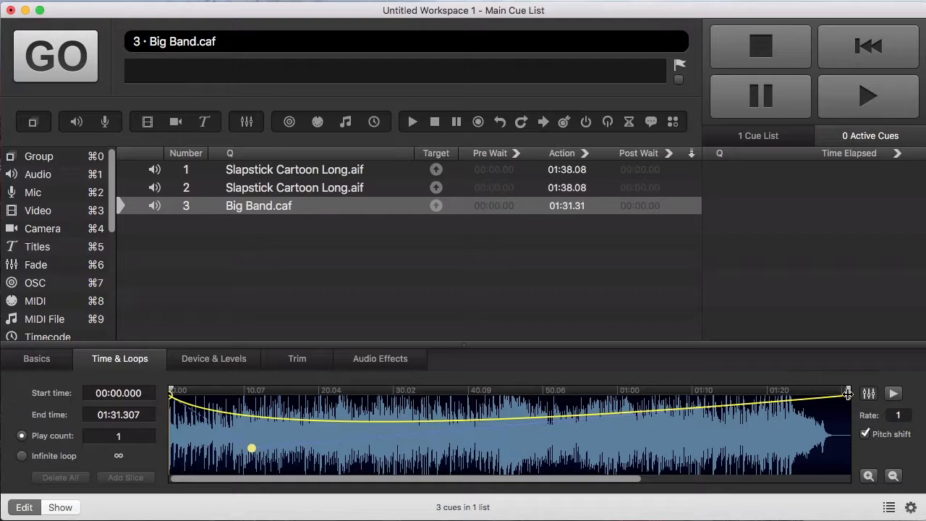
pyautogui.moveTo(848, 393); pyautogui.dragTo(850, 426)
pyautogui.moveTo(386, 427); pyautogui.dragTo(512, 421)
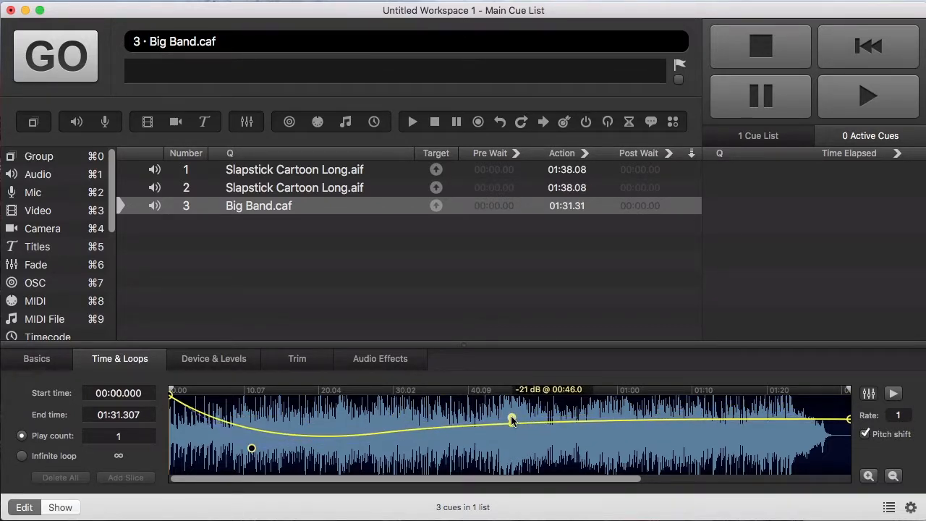
pyautogui.moveTo(251, 449); pyautogui.dragTo(248, 418)
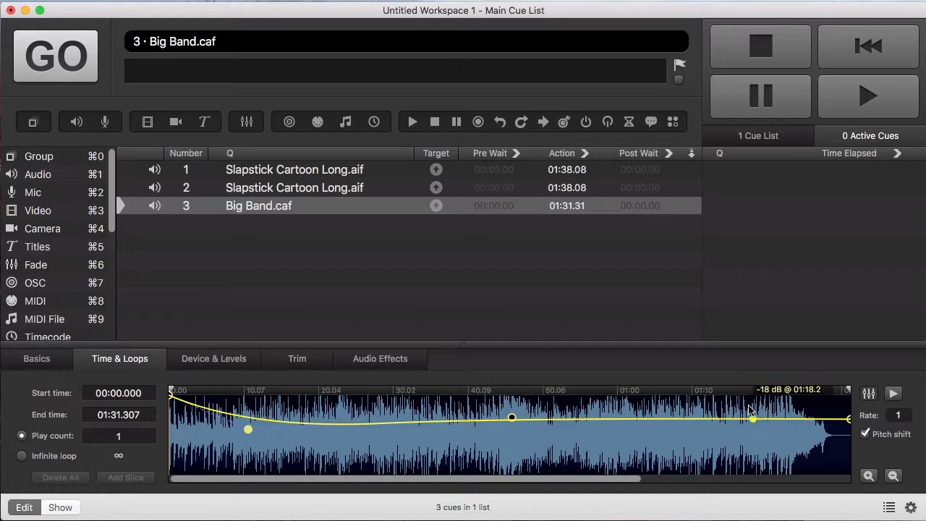
# Play cue 3, Big Band.caf, to hear its volume curve, and stop it.
pyautogui.click(334, 253)
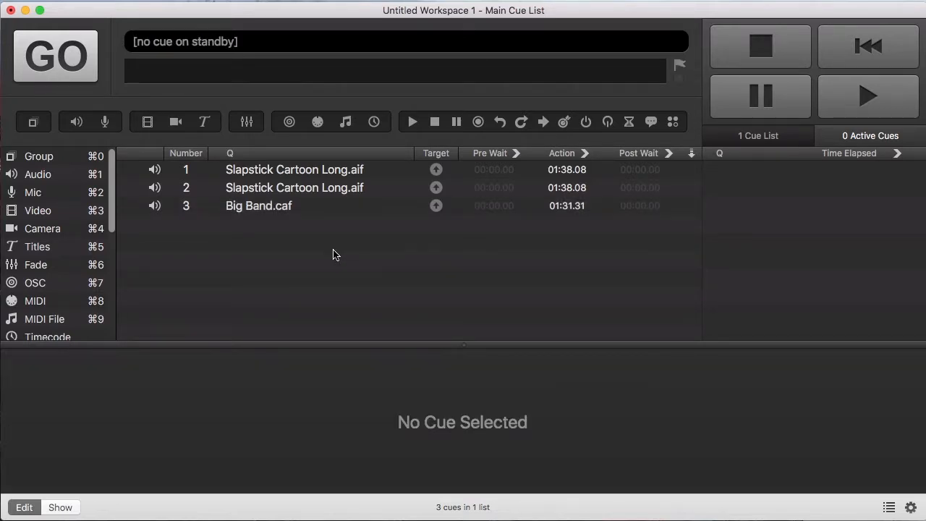
pyautogui.click(295, 209)
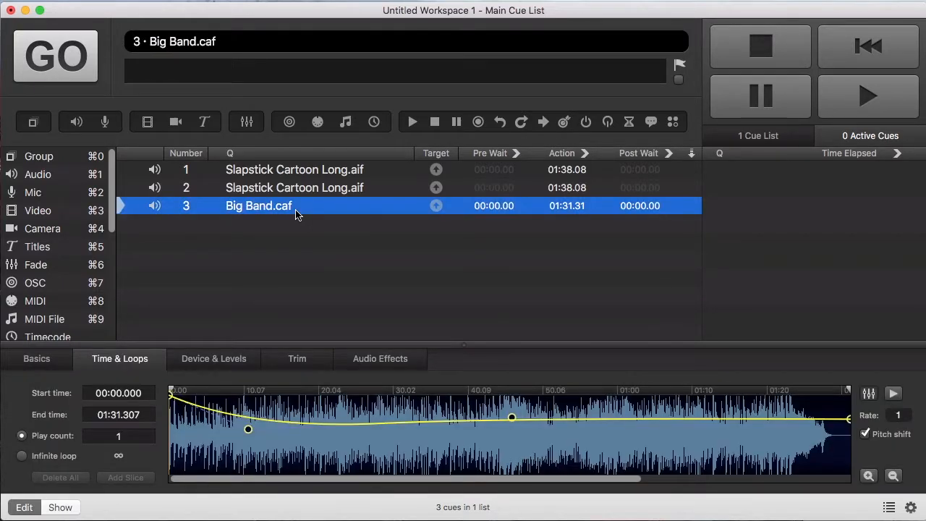
pyautogui.press('space')
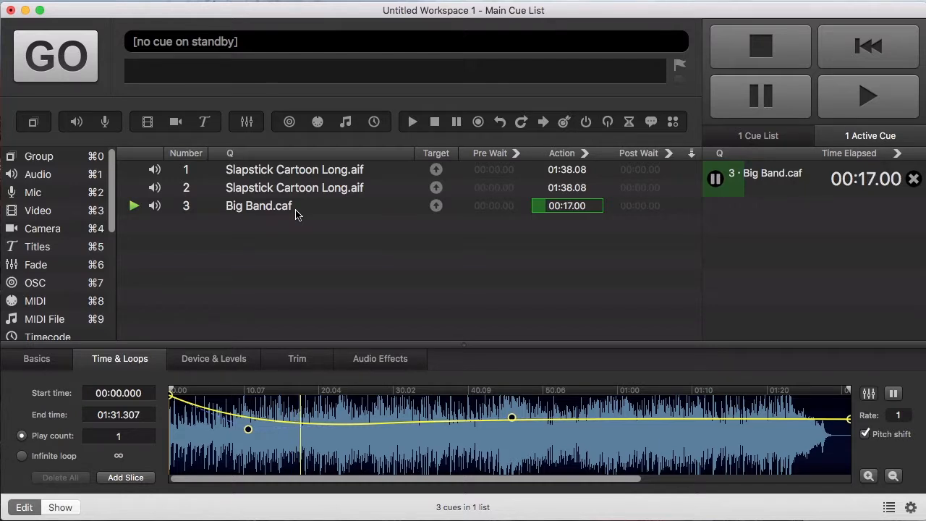
pyautogui.press('Escape')
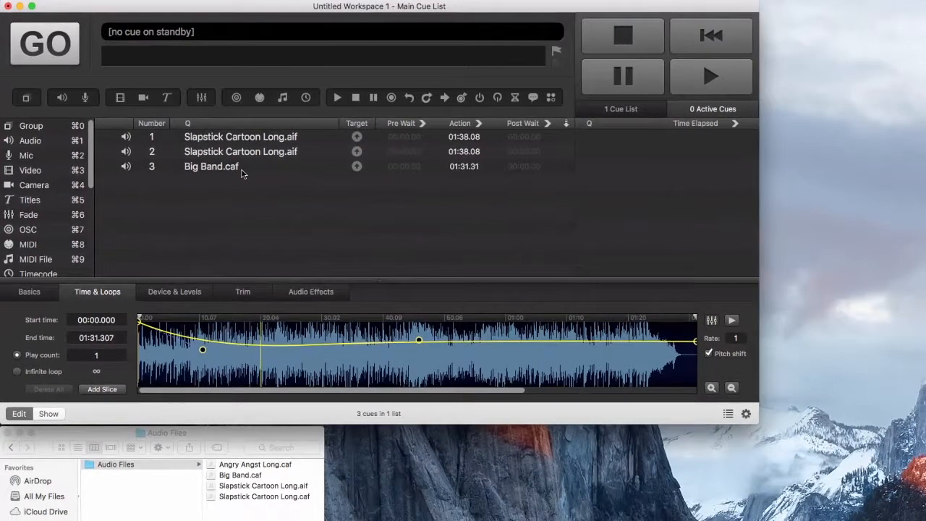
# Add Angry Angst Long.caf as a fourth cue, play it without effects, and stop it.
pyautogui.moveTo(267, 468); pyautogui.dragTo(283, 233)
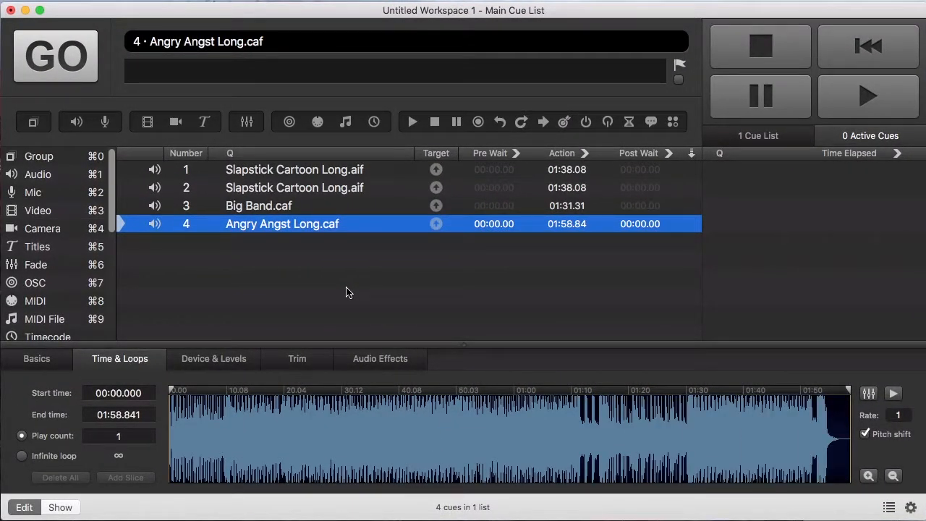
pyautogui.press('space')
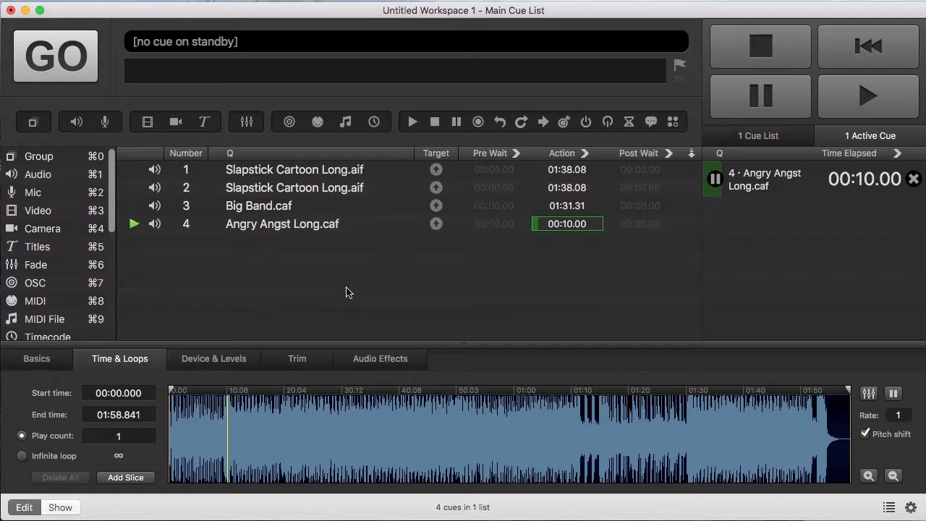
pyautogui.press('Escape')
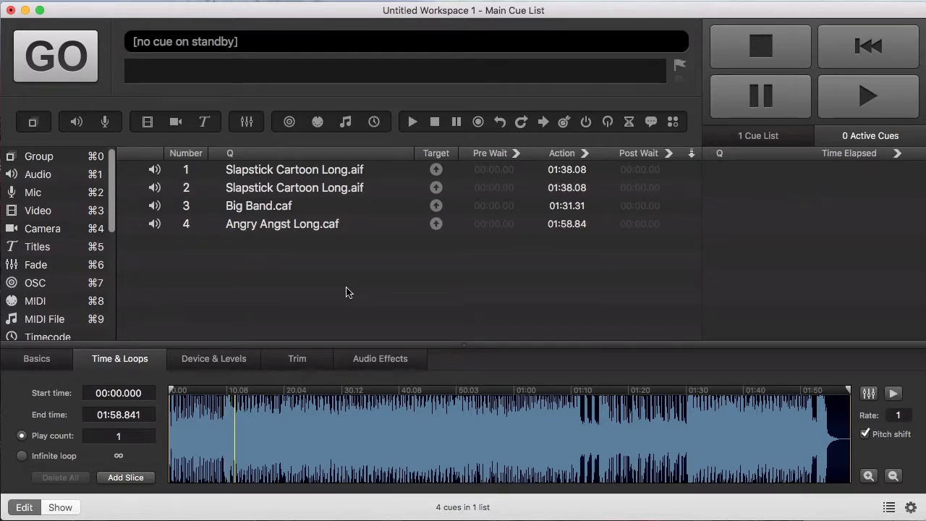
# Add the Apple AUGraphicEQ audio effect to cue 4 and switch the equalizer to 10 bands.
pyautogui.click(337, 225)
pyautogui.click(401, 361)
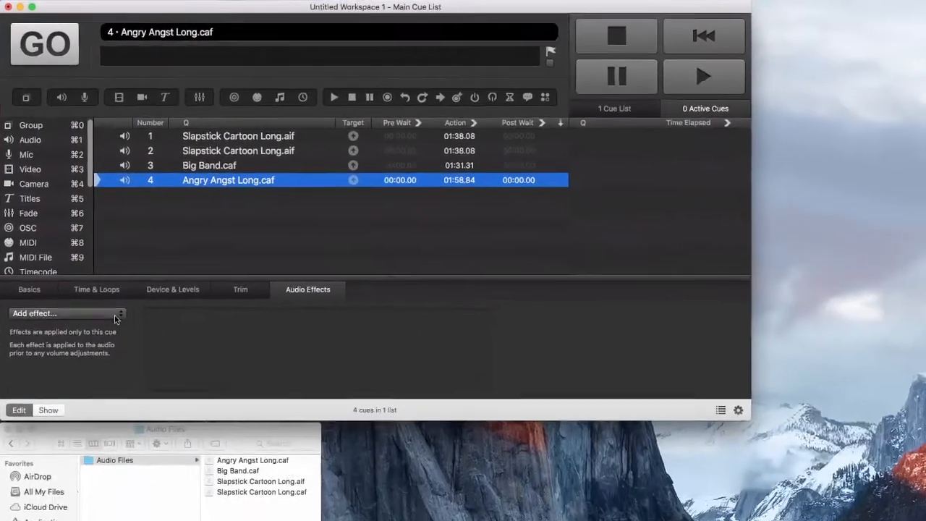
pyautogui.click(108, 387)
pyautogui.moveTo(110, 312)
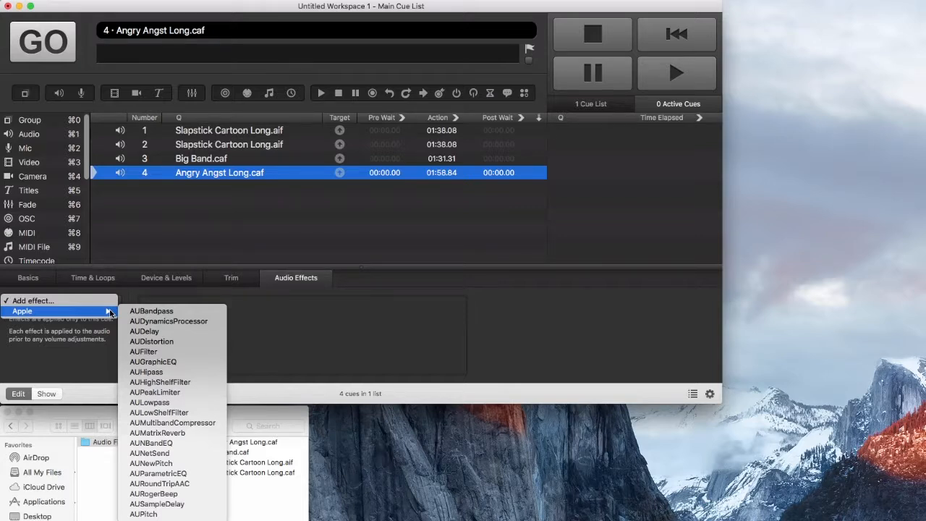
pyautogui.click(174, 363)
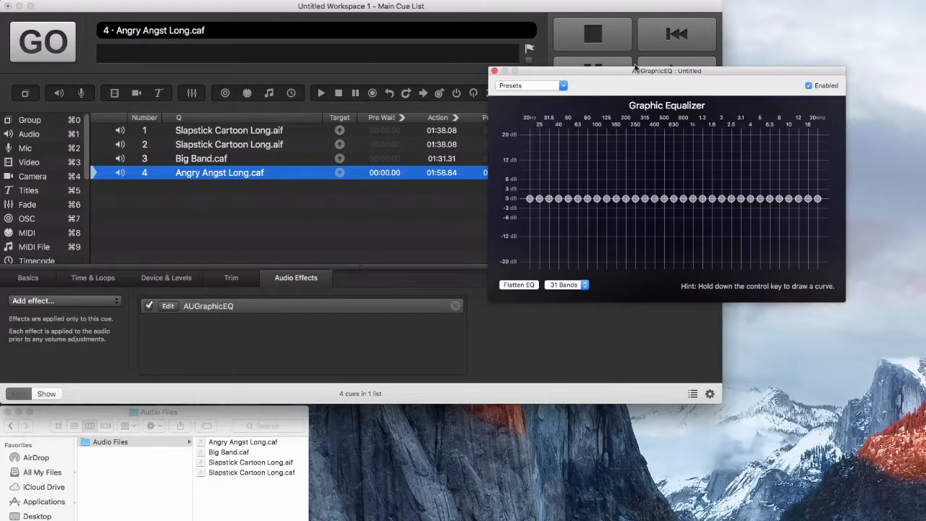
pyautogui.moveTo(635, 68); pyautogui.dragTo(497, 80)
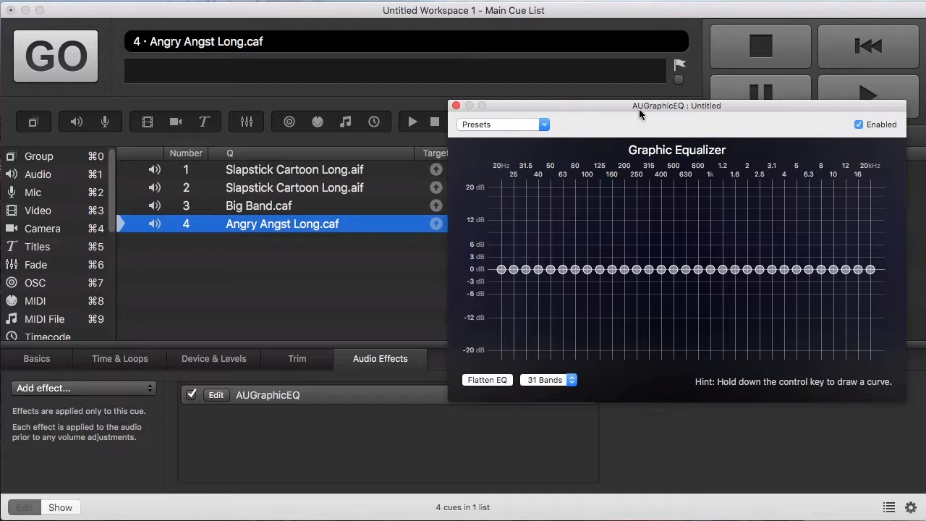
pyautogui.click(552, 381)
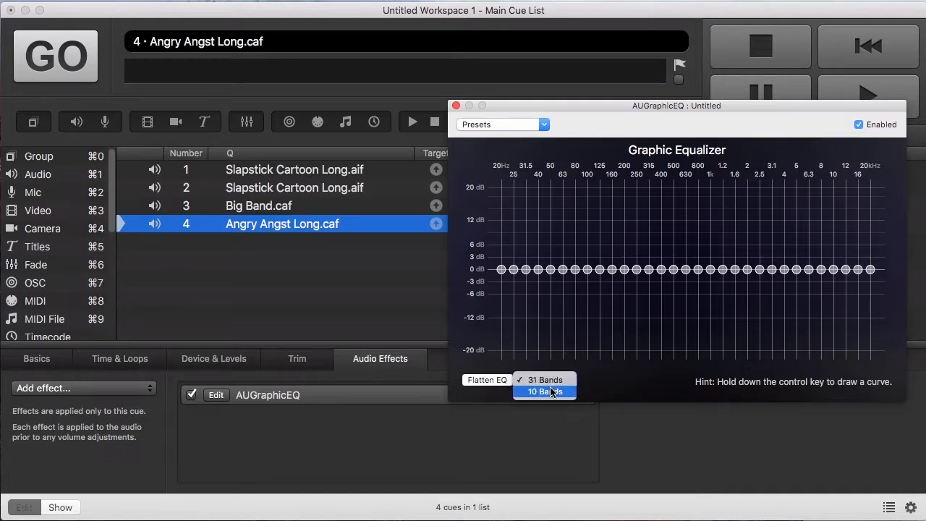
pyautogui.click(551, 391)
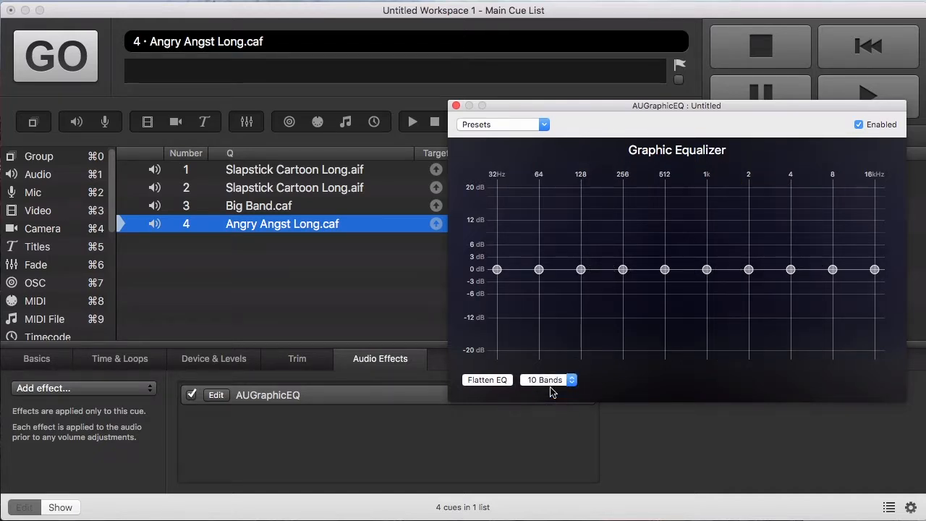
# Cut the equalizer's lower bands on a slope from -20 dB at 32 Hz to about -4 dB at 1 kHz, and close the equalizer.
pyautogui.moveTo(496, 269); pyautogui.dragTo(496, 350)
pyautogui.moveTo(539, 270); pyautogui.dragTo(542, 343)
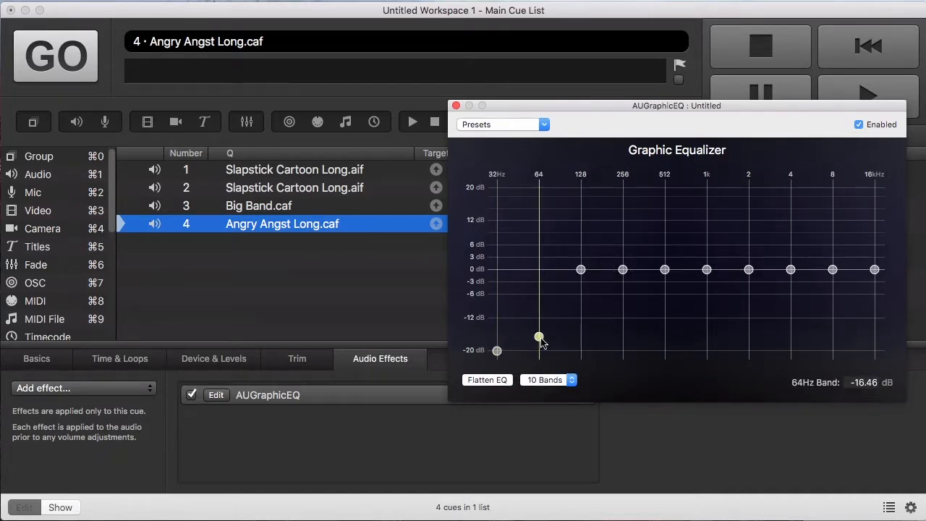
pyautogui.moveTo(581, 269); pyautogui.dragTo(581, 329)
pyautogui.moveTo(623, 269); pyautogui.dragTo(623, 318)
pyautogui.moveTo(665, 269); pyautogui.dragTo(669, 311)
pyautogui.moveTo(707, 269); pyautogui.dragTo(708, 288)
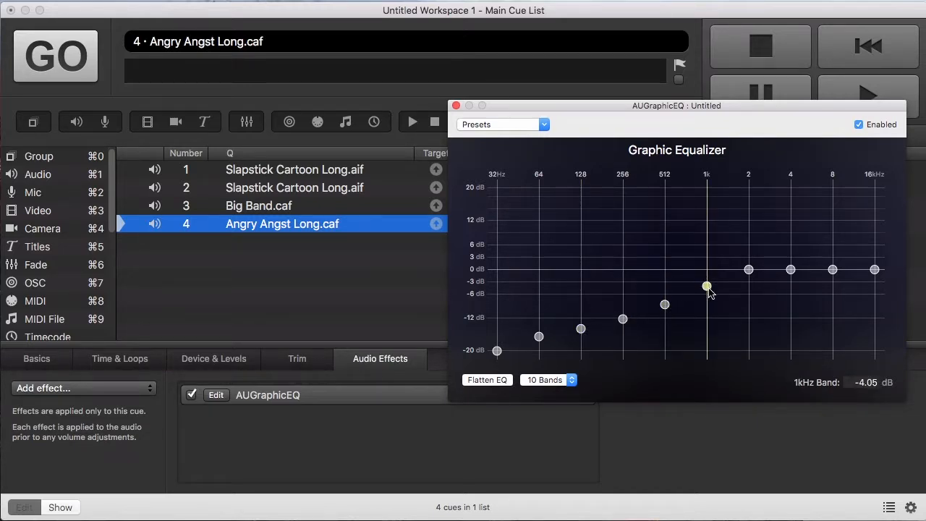
pyautogui.click(456, 105)
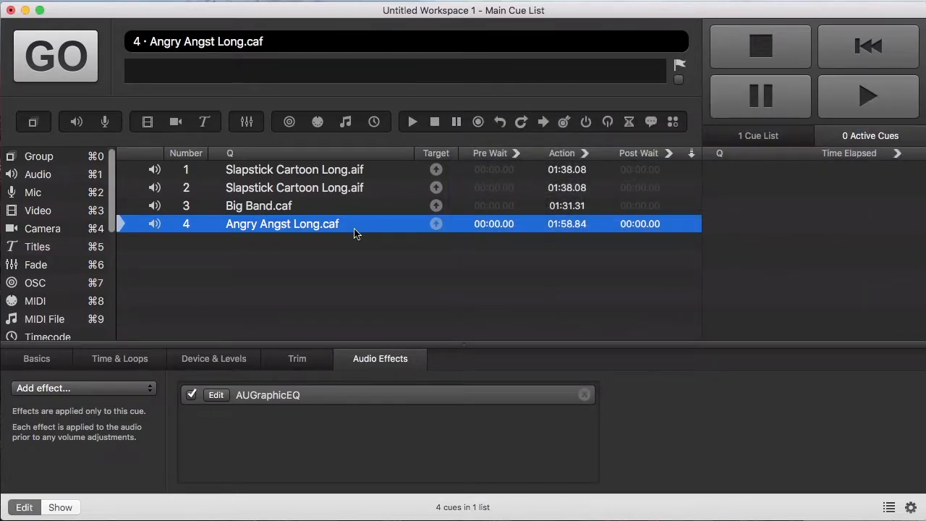
# Play cue 4 to hear the low-frequency cut, stop it, and select the cue again.
pyautogui.press('space')
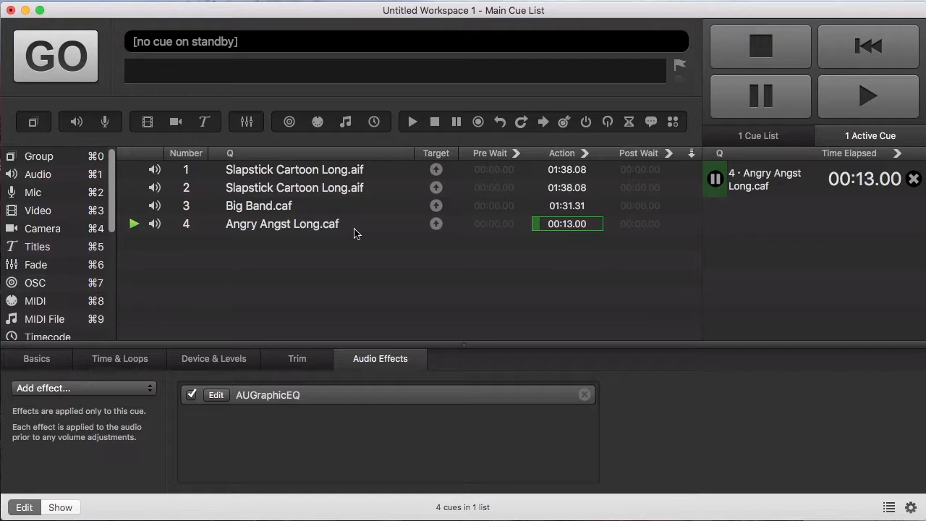
pyautogui.press('Escape')
pyautogui.click(354, 232)
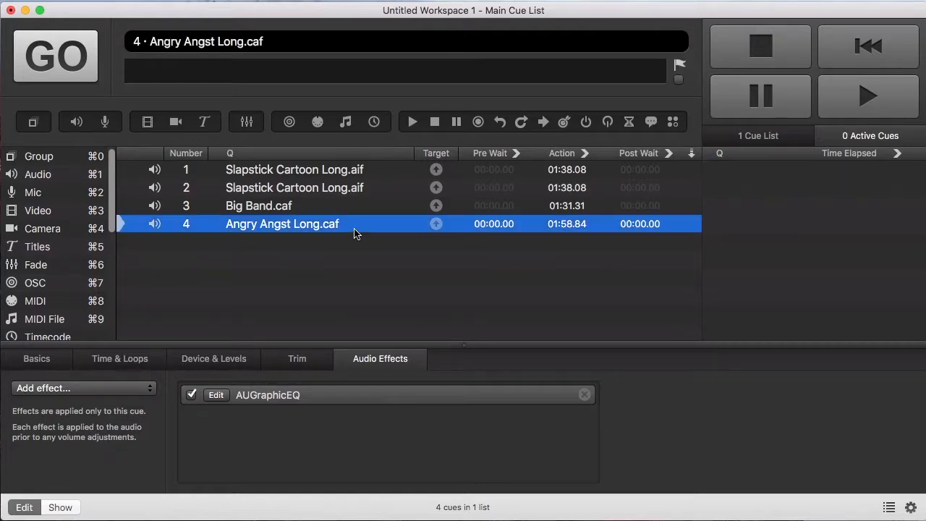
# Reshape cue 4's AUGraphicEQ: boost 32–512 Hz from about 15.6 down to 4.4 dB and cut 2–16 kHz from about -10 down to -20 dB.
pyautogui.click(217, 395)
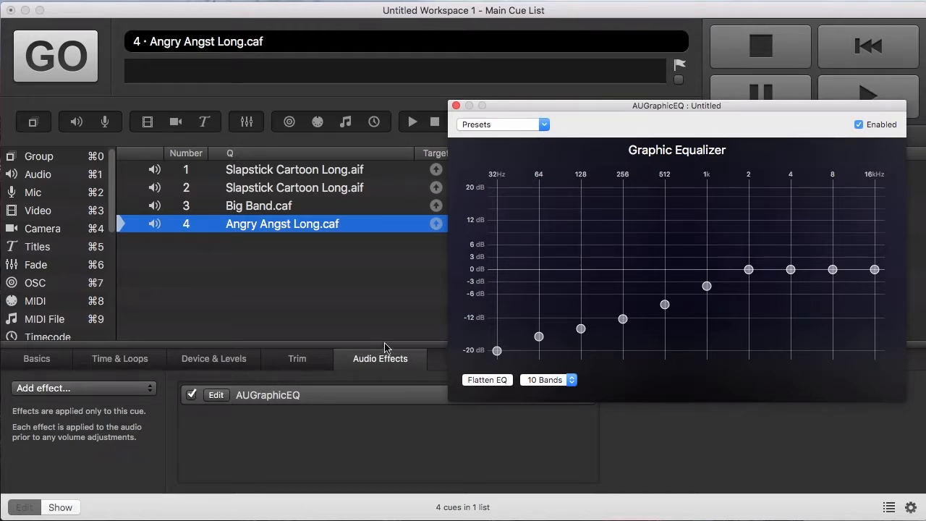
pyautogui.moveTo(496, 351); pyautogui.dragTo(496, 206)
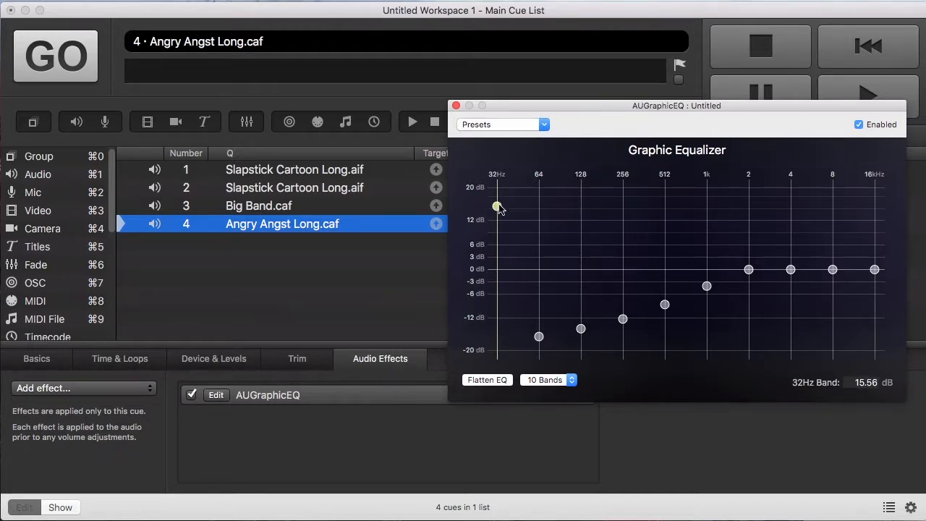
pyautogui.moveTo(539, 336); pyautogui.dragTo(539, 217)
pyautogui.moveTo(581, 328); pyautogui.dragTo(581, 230)
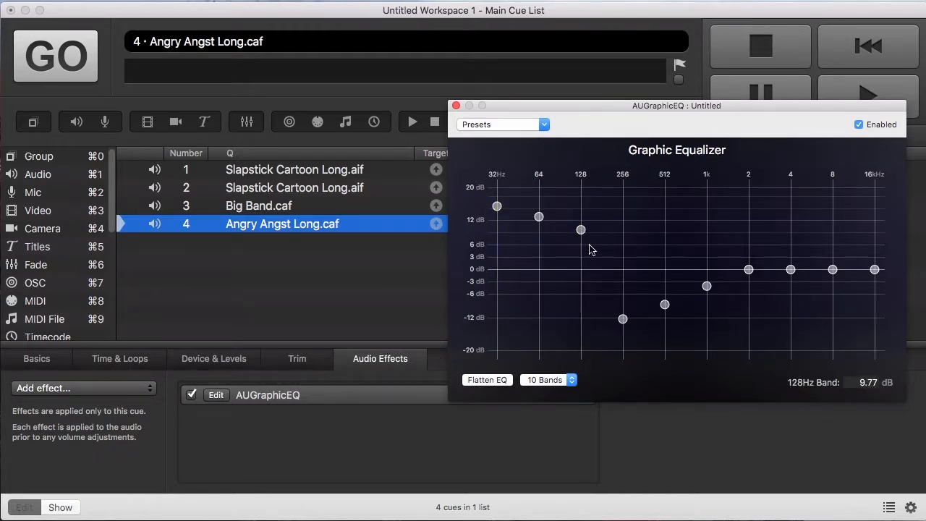
pyautogui.moveTo(623, 318); pyautogui.dragTo(623, 240)
pyautogui.moveTo(665, 305); pyautogui.dragTo(665, 251)
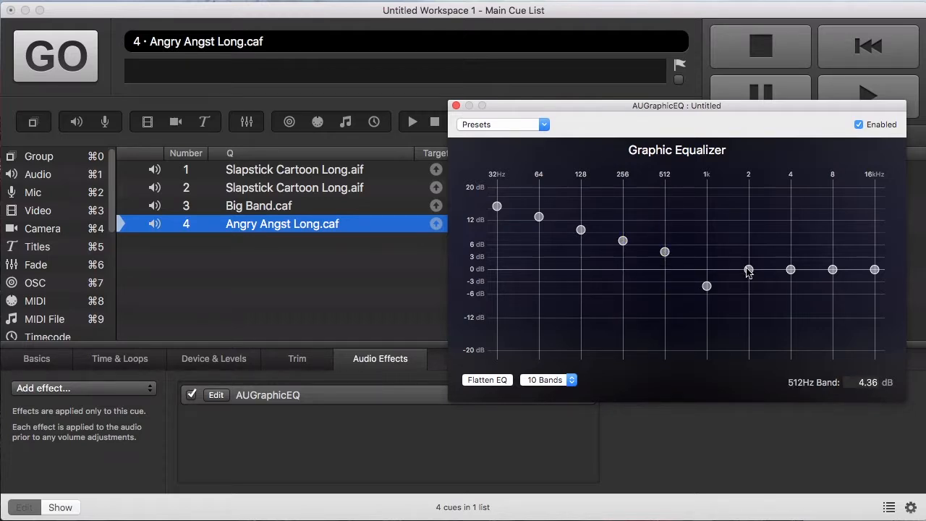
pyautogui.moveTo(749, 269); pyautogui.dragTo(749, 312)
pyautogui.moveTo(791, 269); pyautogui.dragTo(791, 336)
pyautogui.moveTo(833, 269); pyautogui.dragTo(833, 351)
pyautogui.moveTo(875, 270); pyautogui.dragTo(875, 370)
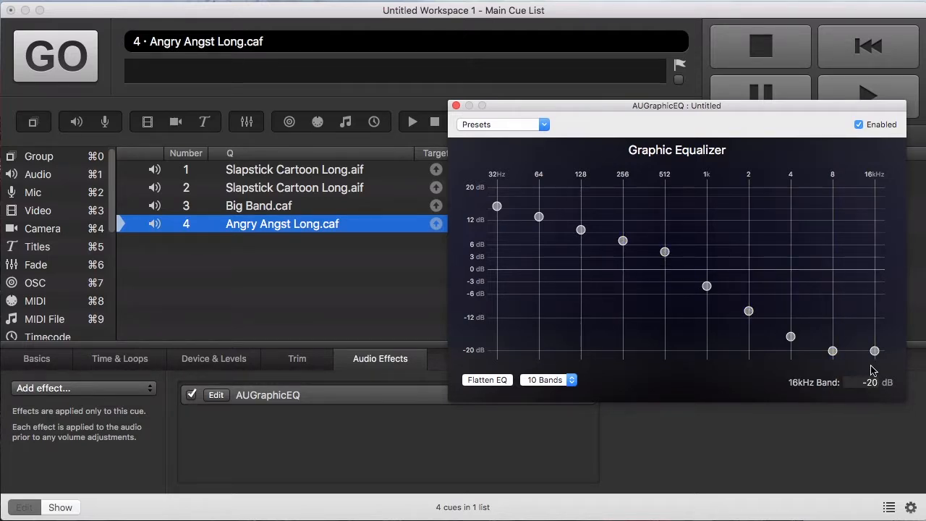
# Play cue 4 to hear the bass boost and treble cut, and stop it.
pyautogui.click(361, 236)
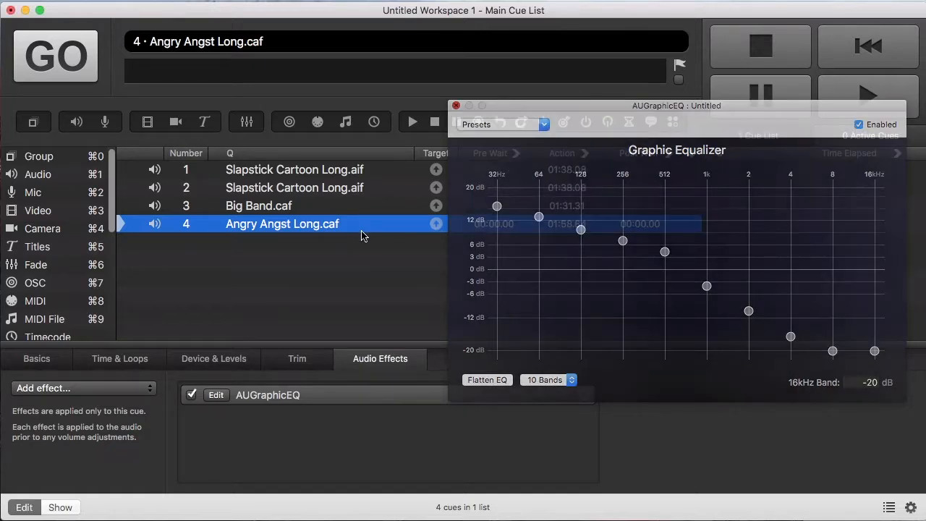
pyautogui.press('space')
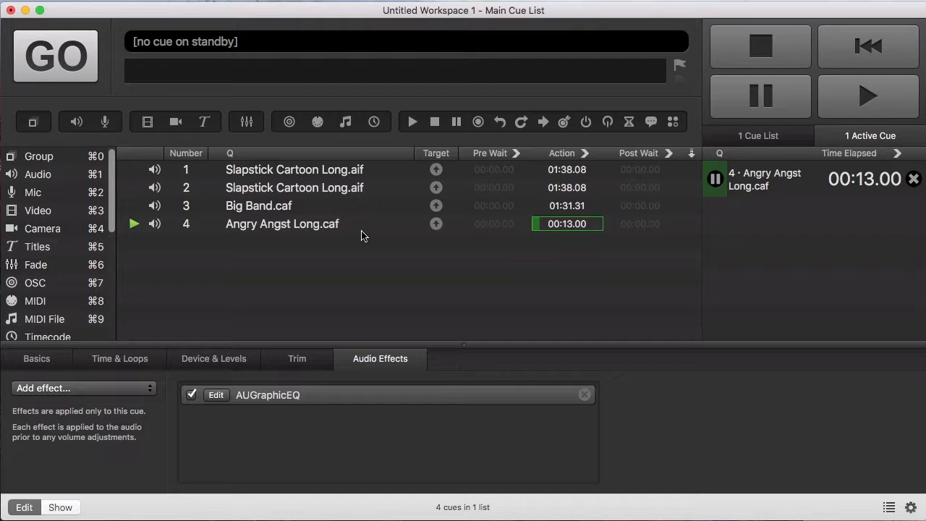
pyautogui.press('Escape')
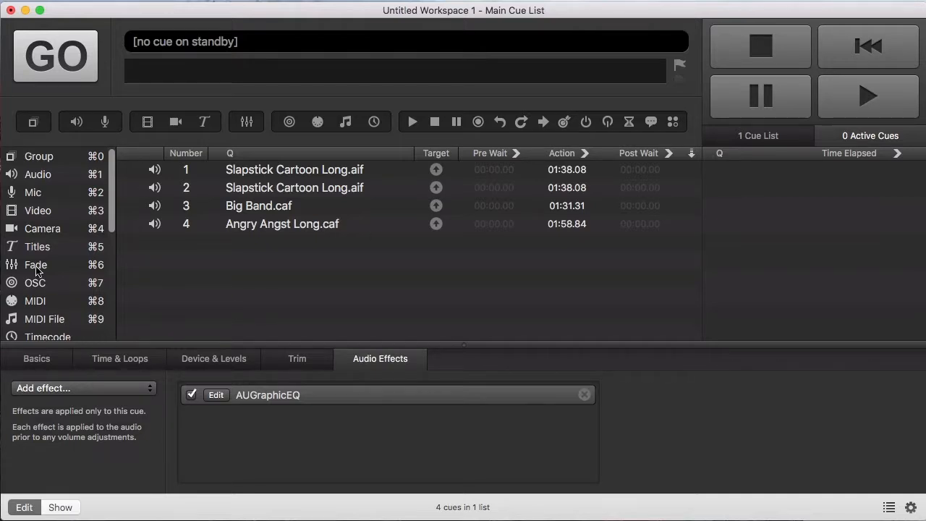
# Add a Fade cue after cue 4 and target it at cue 4, Angry Angst Long.caf.
pyautogui.moveTo(38, 270); pyautogui.dragTo(231, 272)
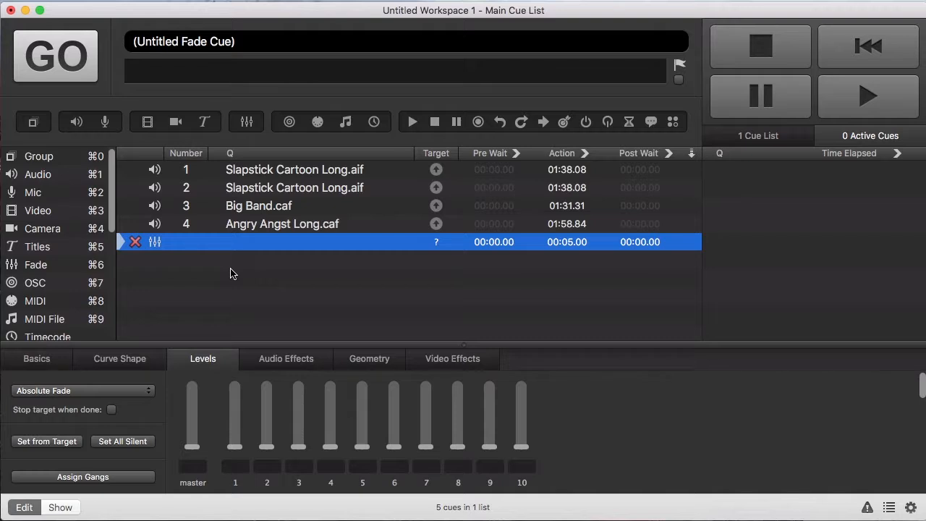
pyautogui.moveTo(279, 233); pyautogui.dragTo(284, 243)
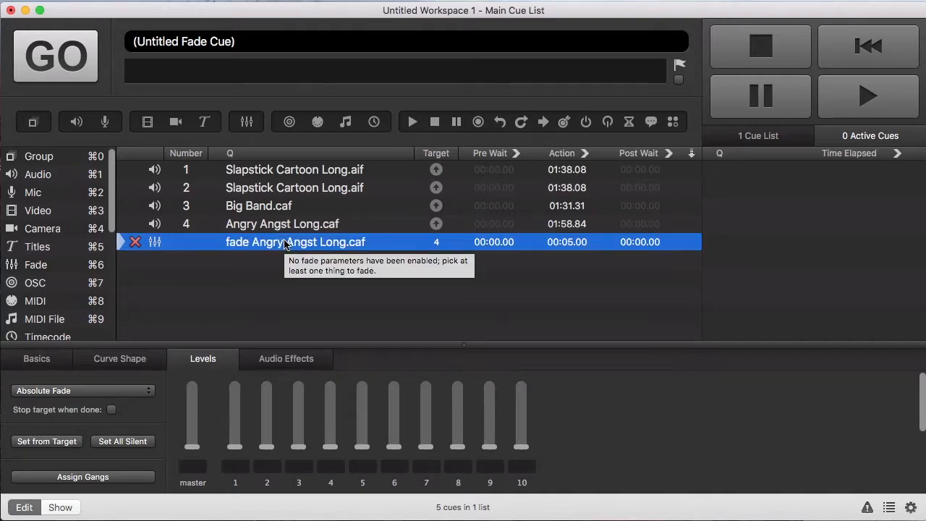
# Raise the 1 kHz to 16 kHz bands of the Fade cue's AUGraphicEQ to about 0 dB, and enable that effect in the fade.
pyautogui.click(310, 361)
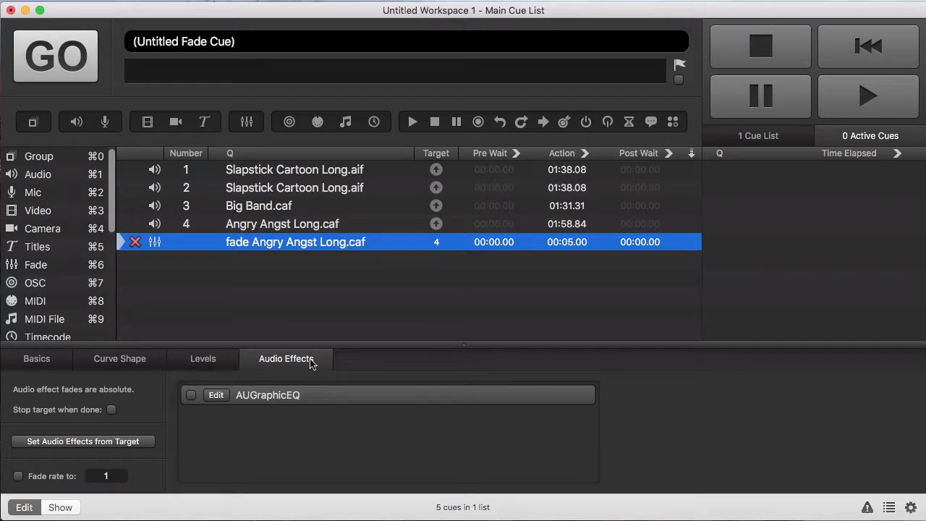
pyautogui.click(227, 395)
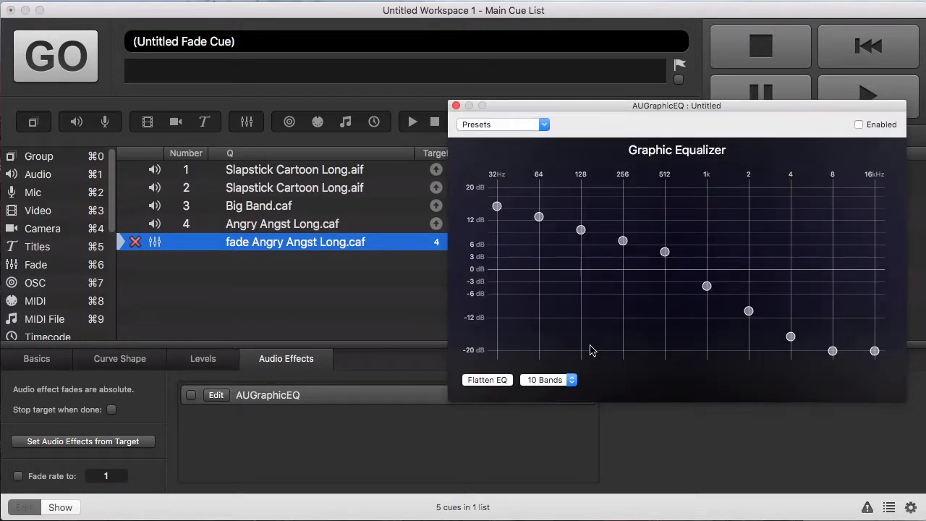
pyautogui.moveTo(707, 286); pyautogui.dragTo(707, 269)
pyautogui.moveTo(749, 311); pyautogui.dragTo(749, 269)
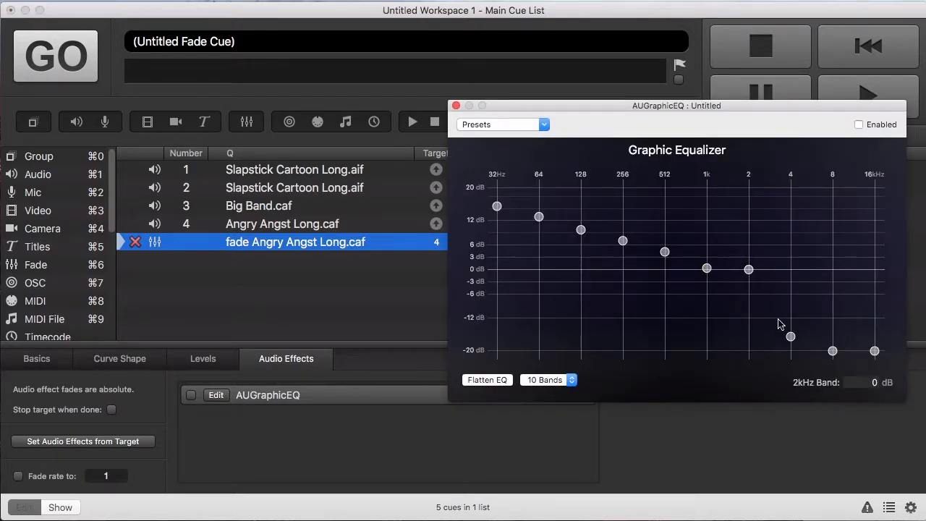
pyautogui.moveTo(791, 337); pyautogui.dragTo(792, 270)
pyautogui.moveTo(832, 351); pyautogui.dragTo(834, 270)
pyautogui.moveTo(875, 351); pyautogui.dragTo(877, 269)
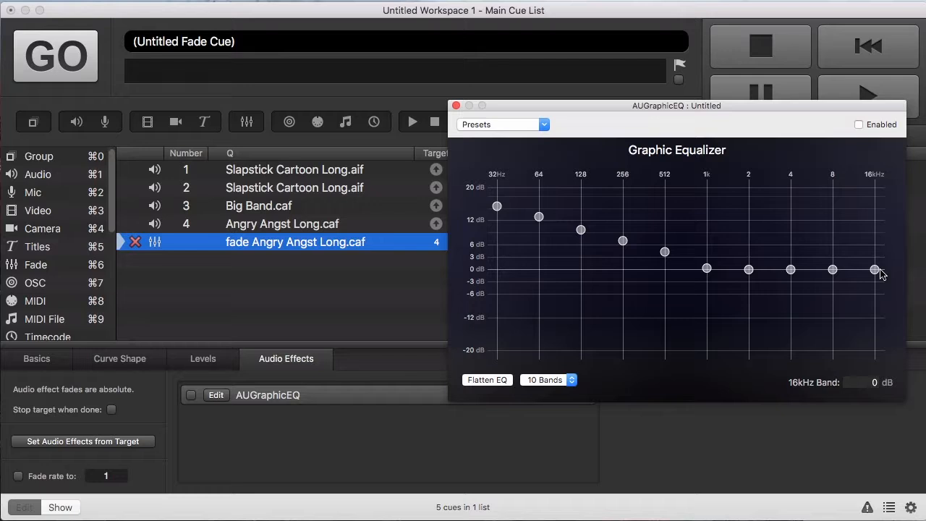
pyautogui.click(456, 105)
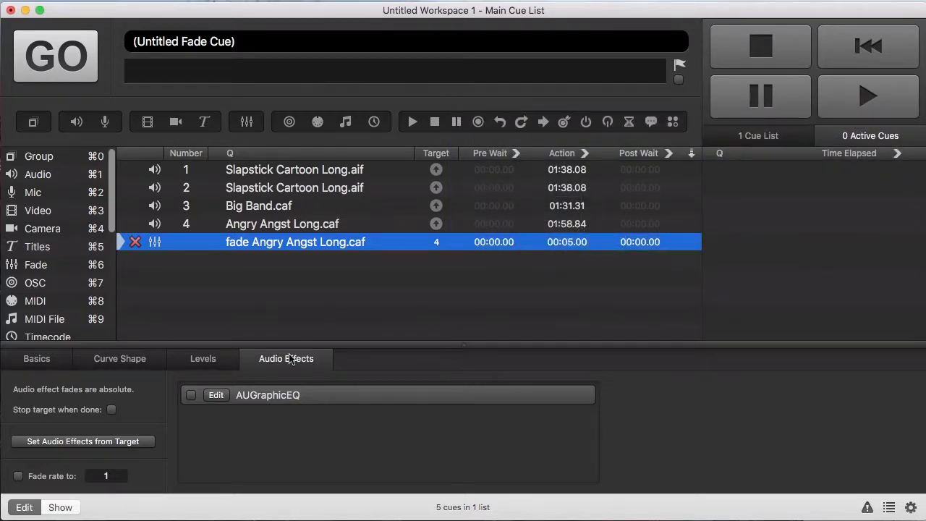
pyautogui.click(191, 395)
# Play cue 4, and trigger its Fade cue after about five seconds to hear the equalizer change.
pyautogui.click(284, 229)
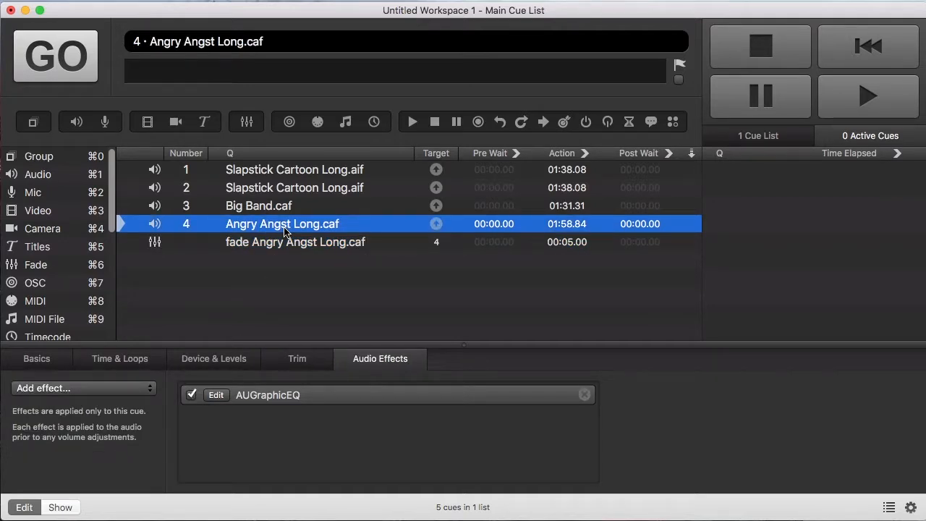
pyautogui.press('space')
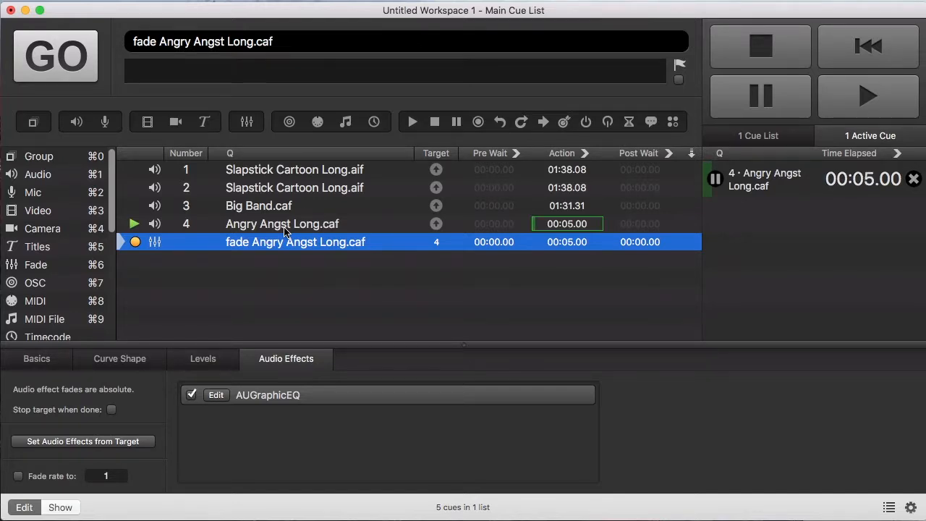
pyautogui.press('space')
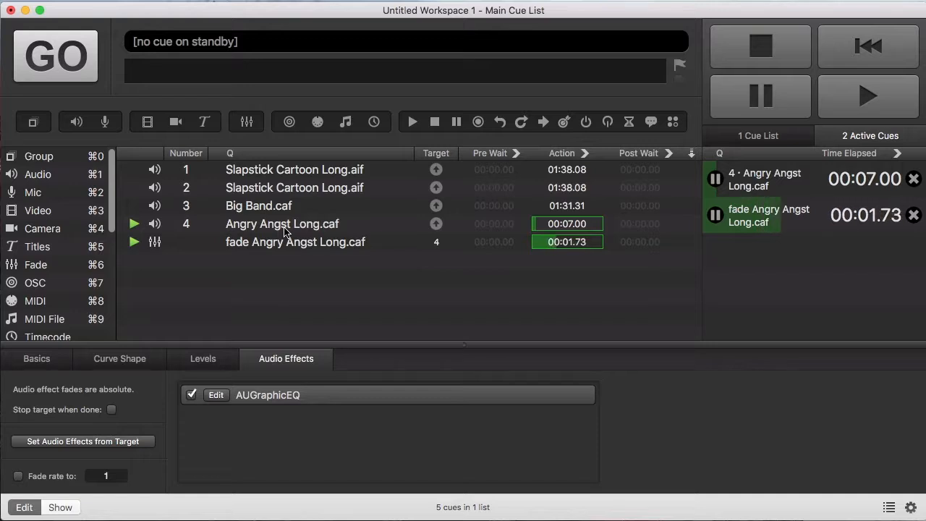